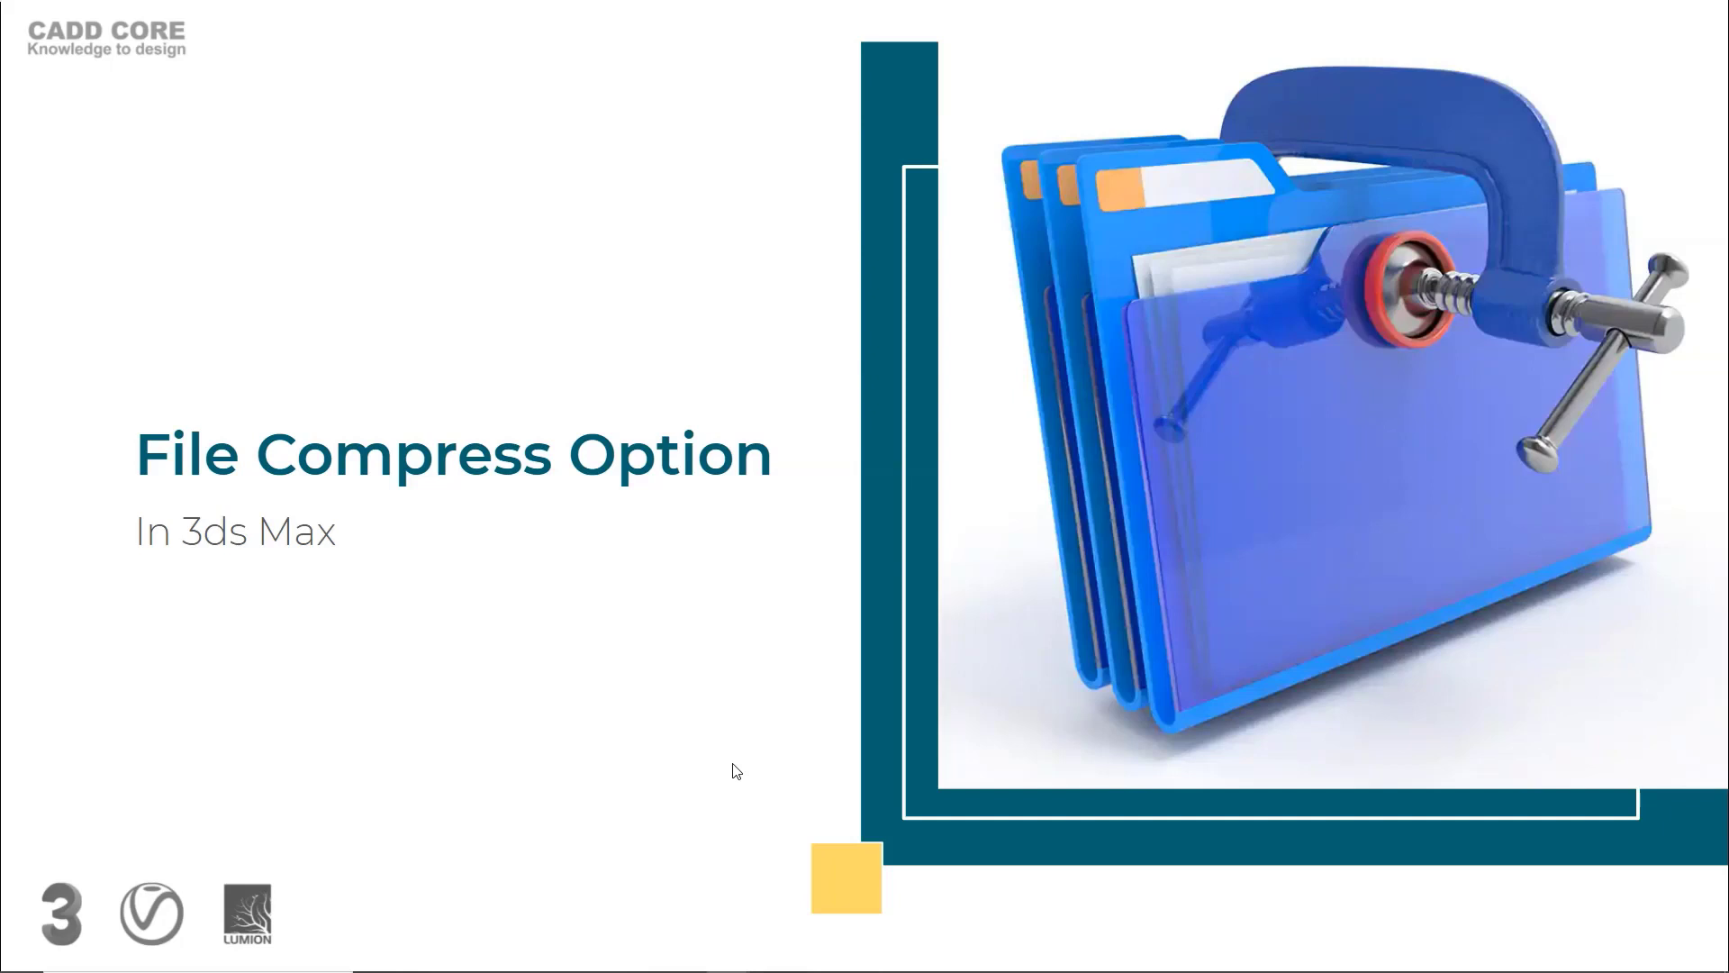
Show the Project - 16 folder with the 373 MB Primary Health Care Center.max file
left_click(807, 767)
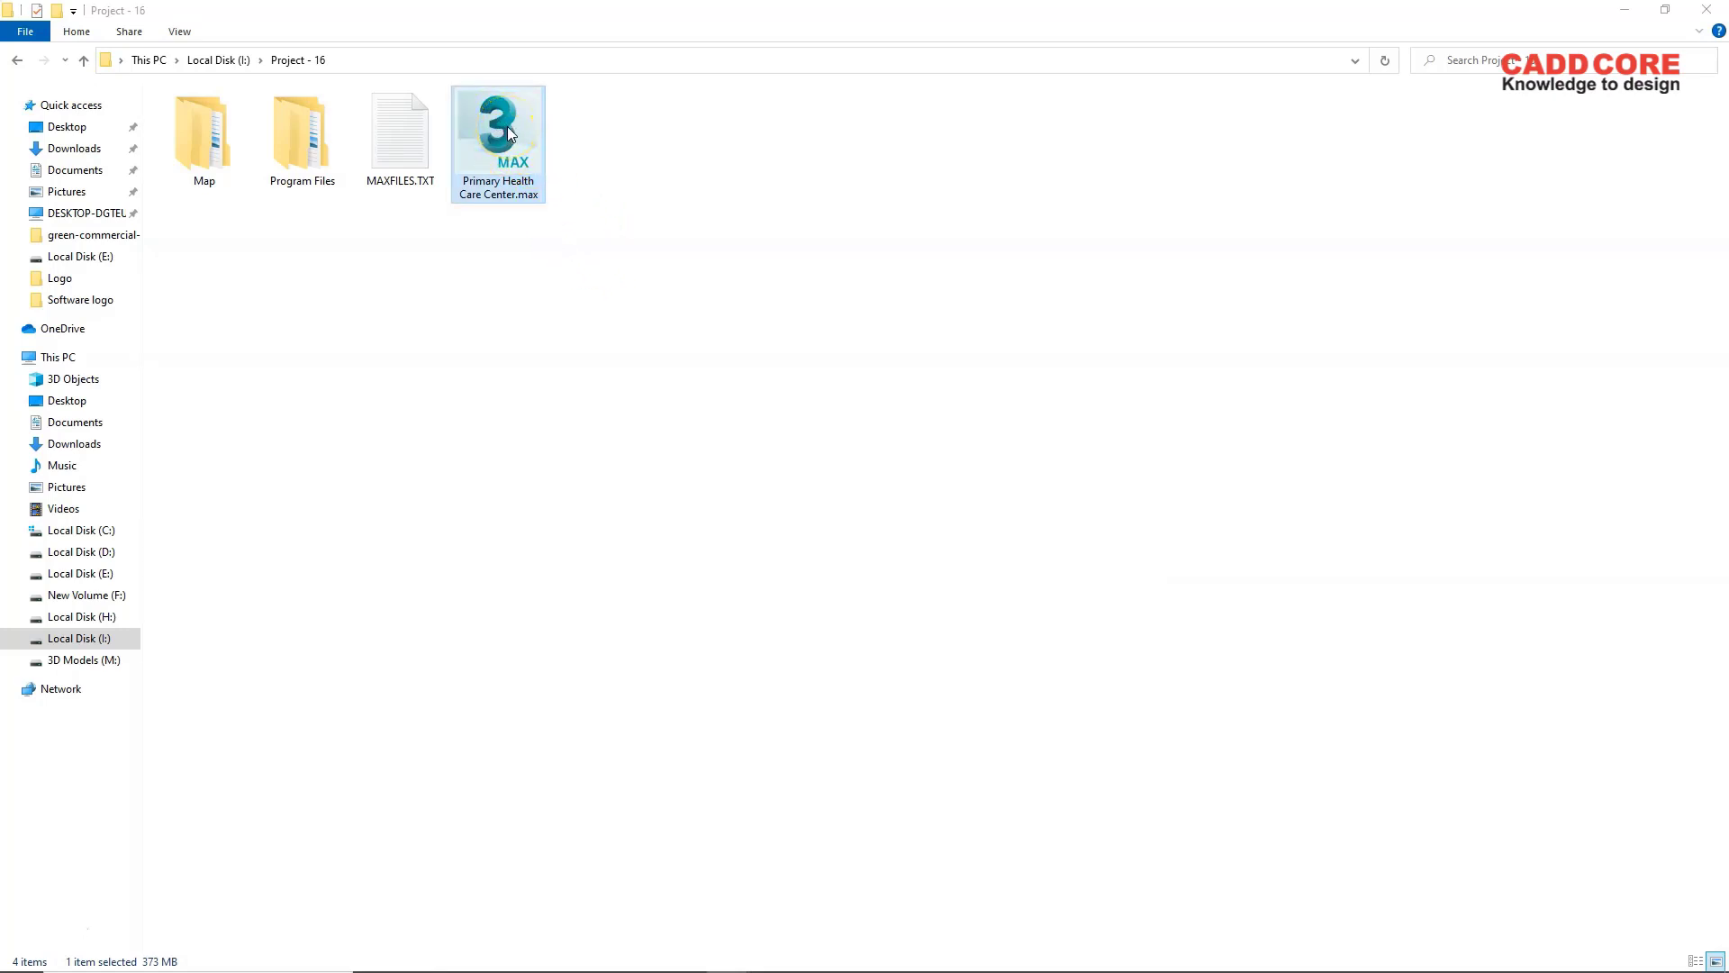
right_click(509, 132)
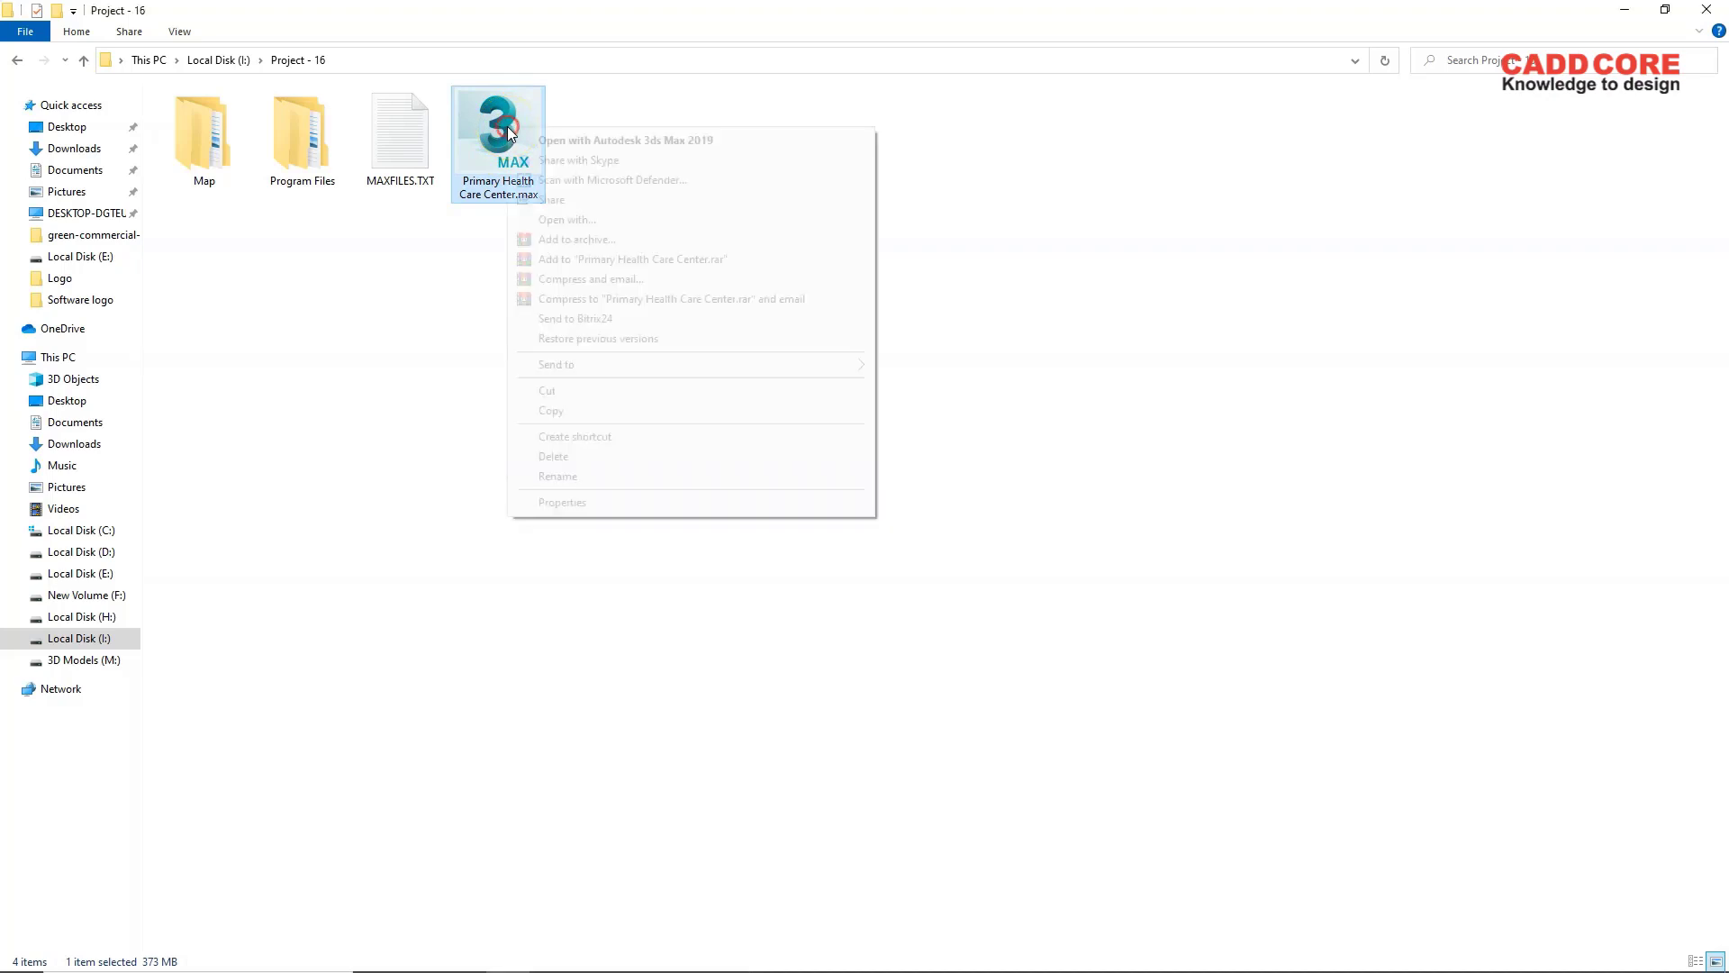
left_click(580, 508)
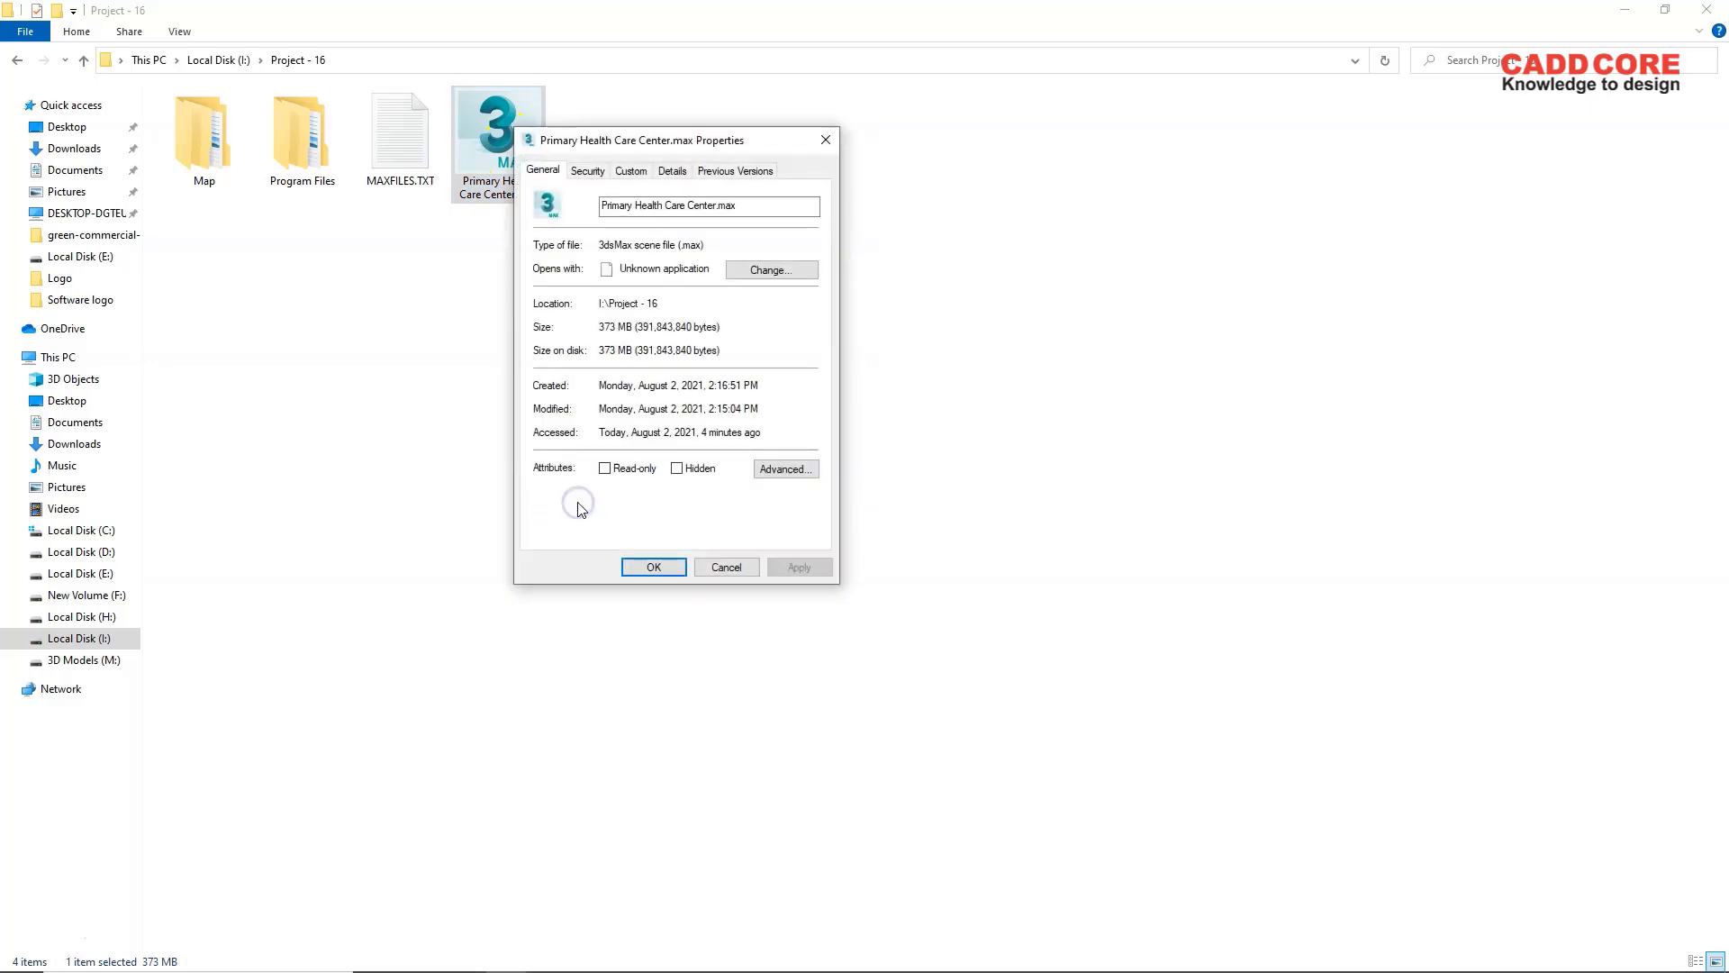
left_click_drag(653, 149, 665, 142)
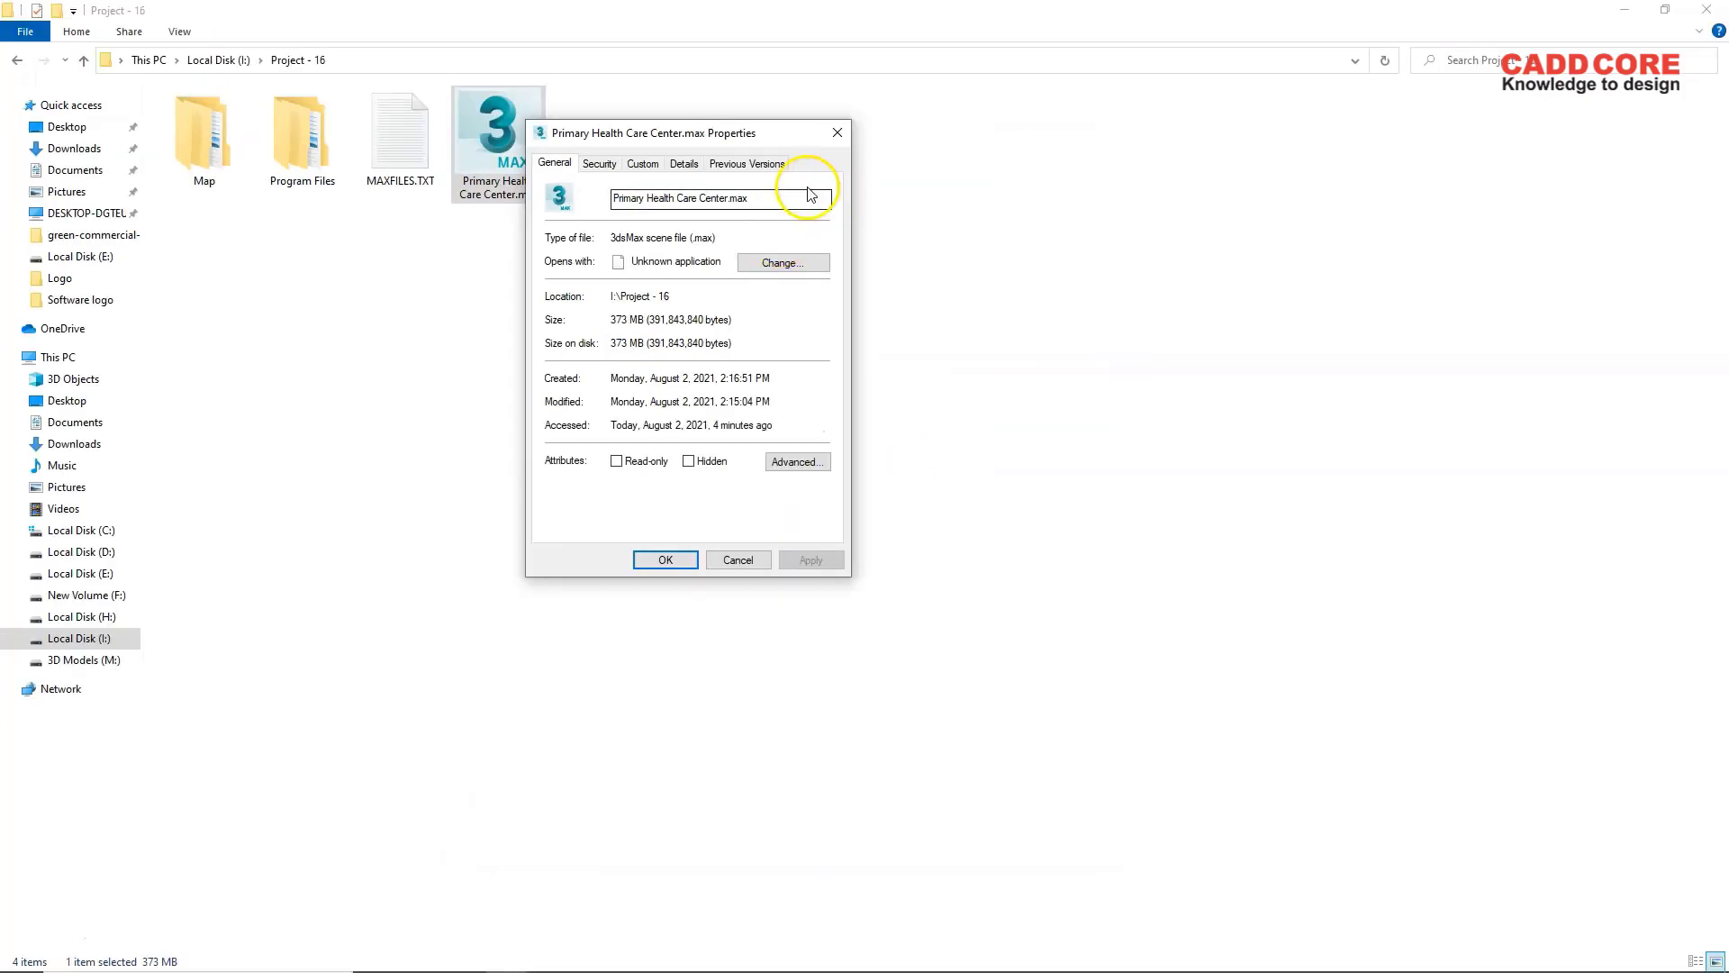
left_click(837, 132)
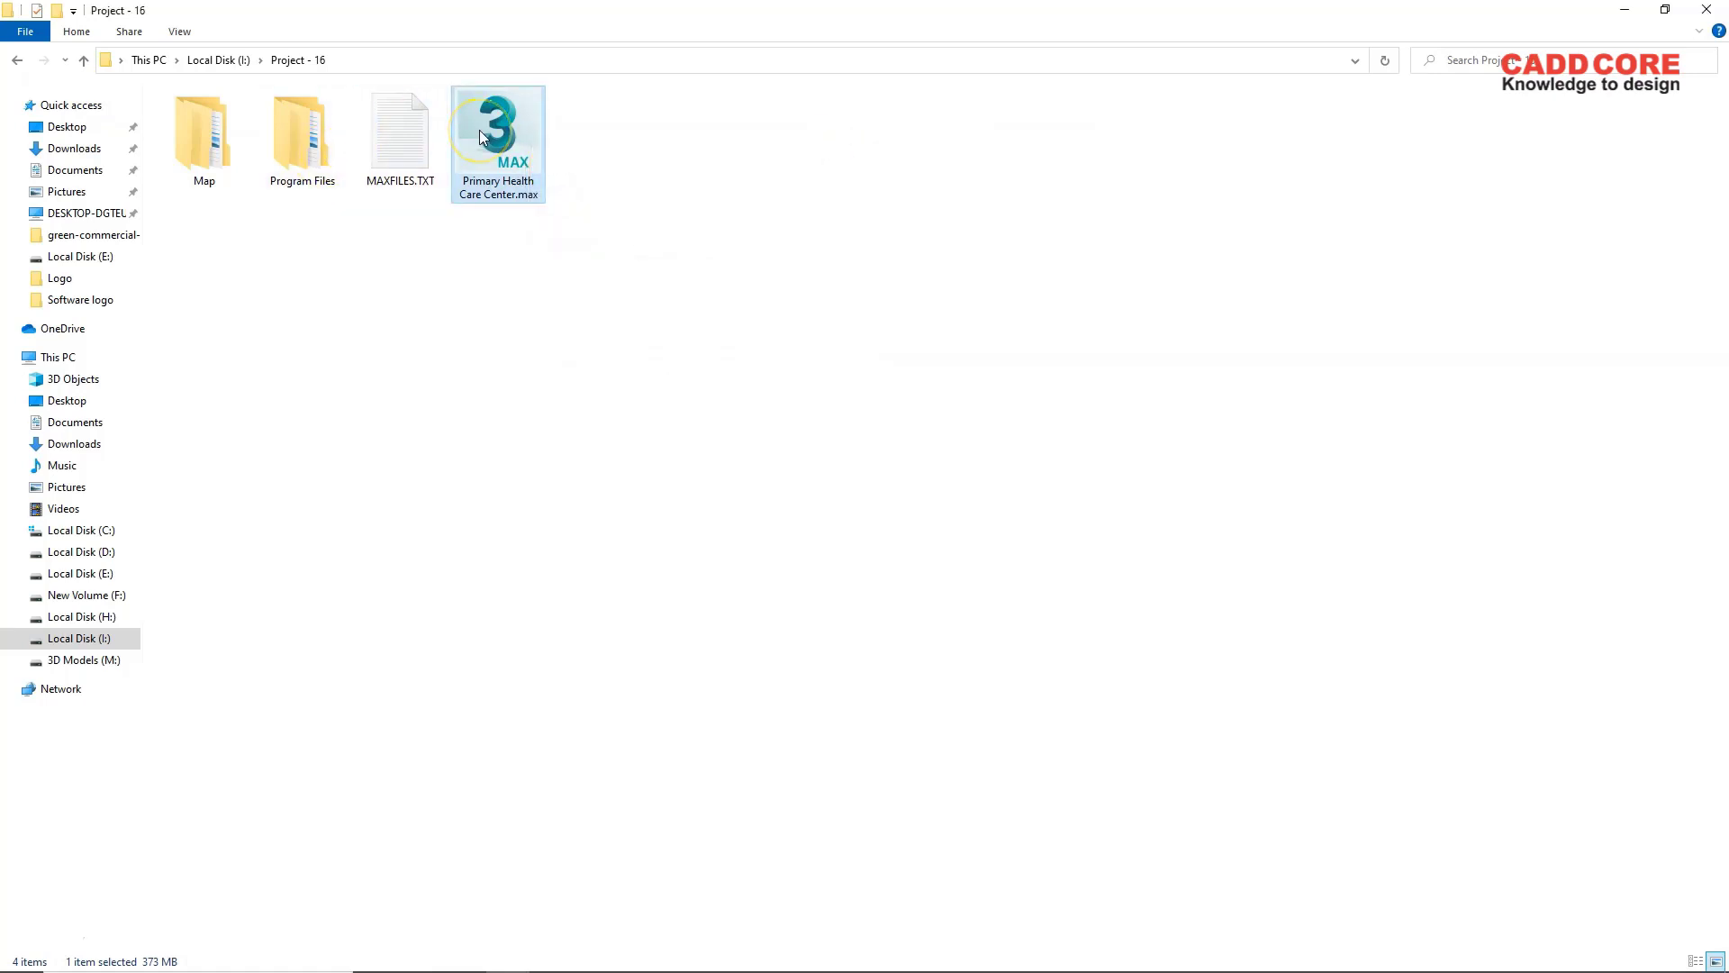
mouse_move(498, 135)
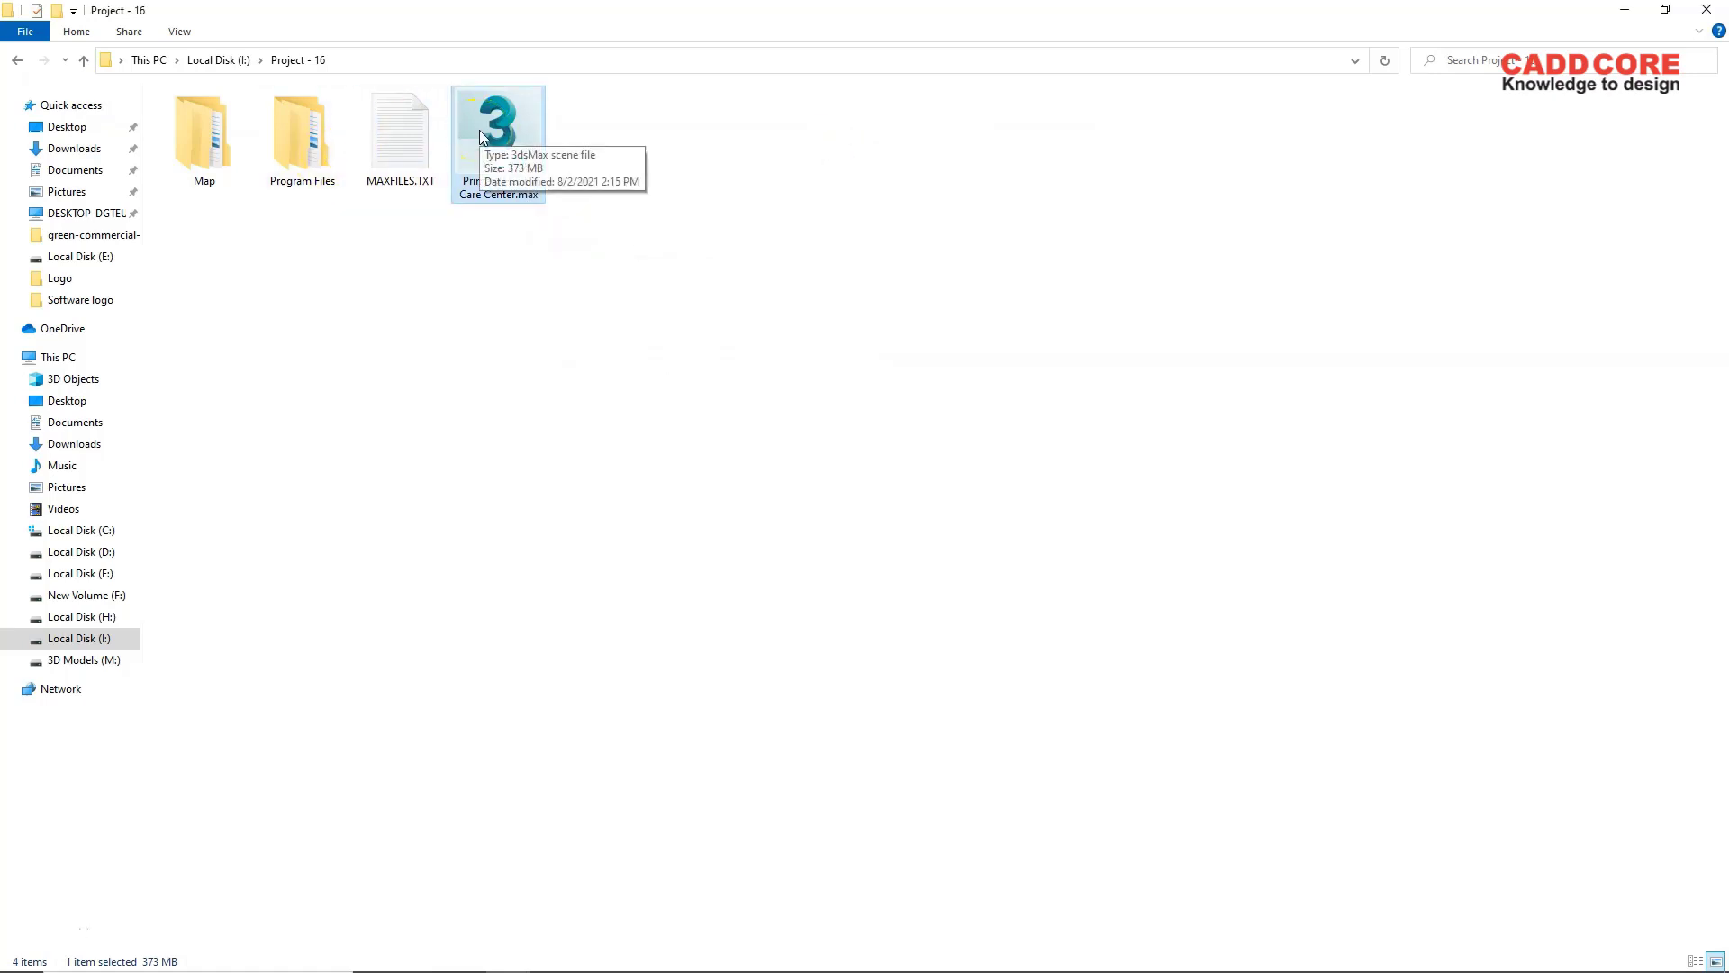
Open Primary Health Care Center.max and frame the building's roof and courtyard in the viewport
double_click(518, 174)
left_click(831, 955)
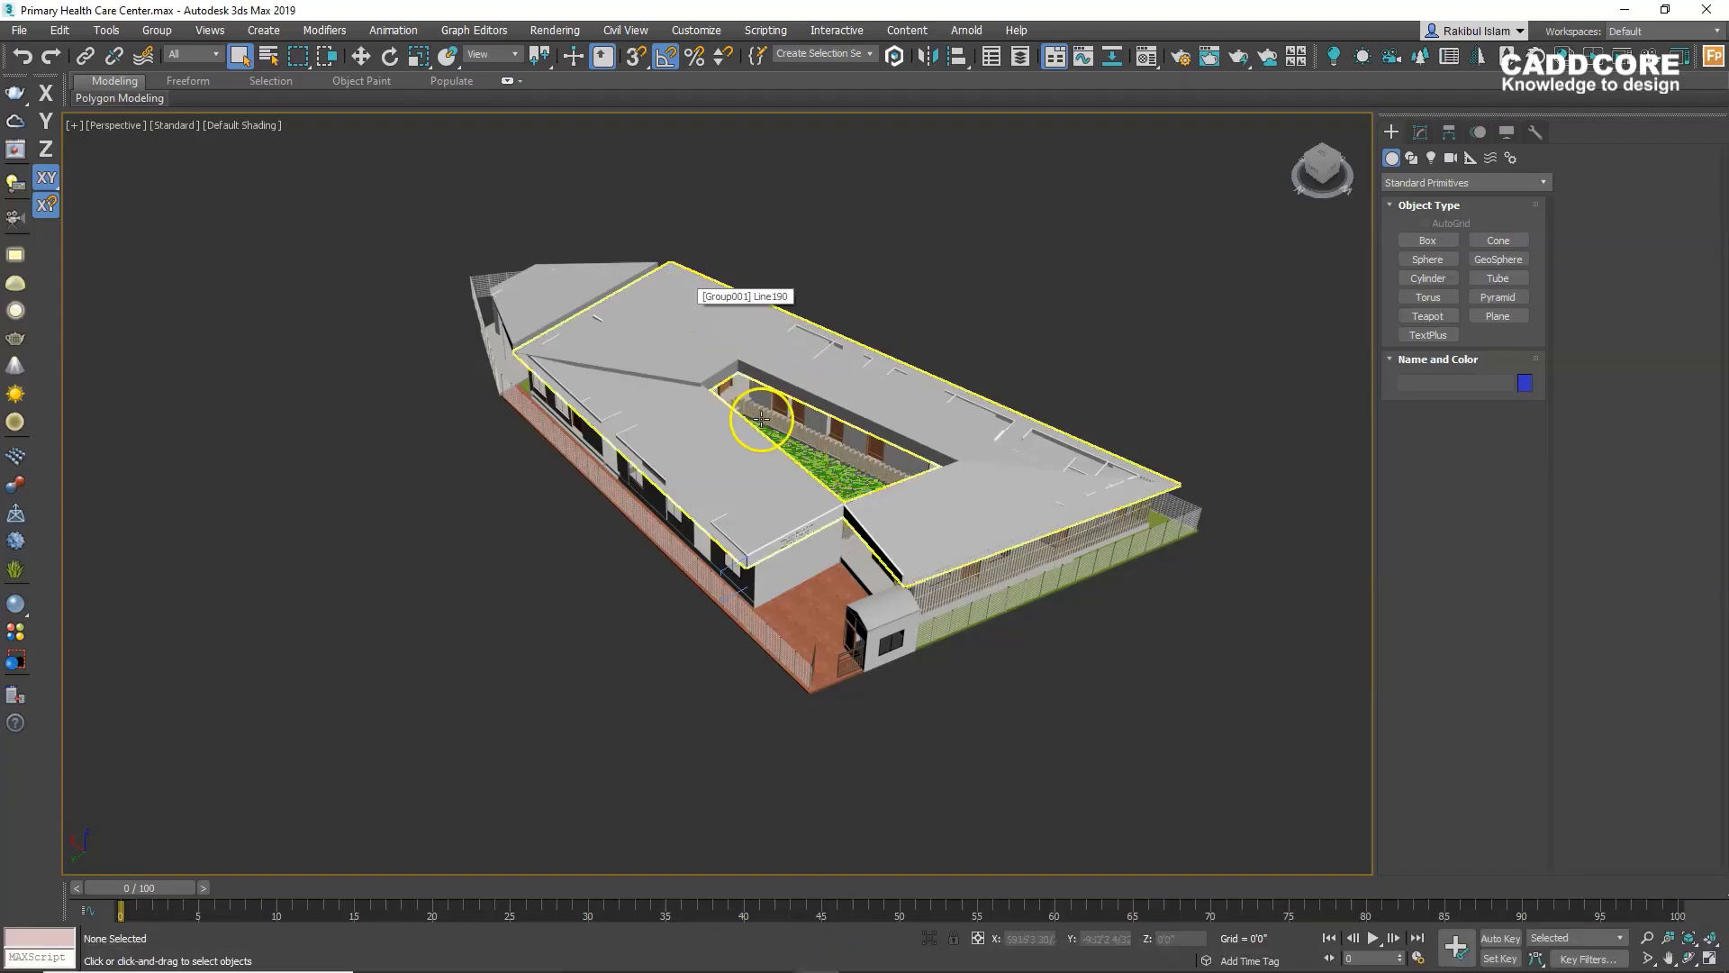
scroll(793, 439, "up", 3)
middle_click_drag(792, 438, 675, 416)
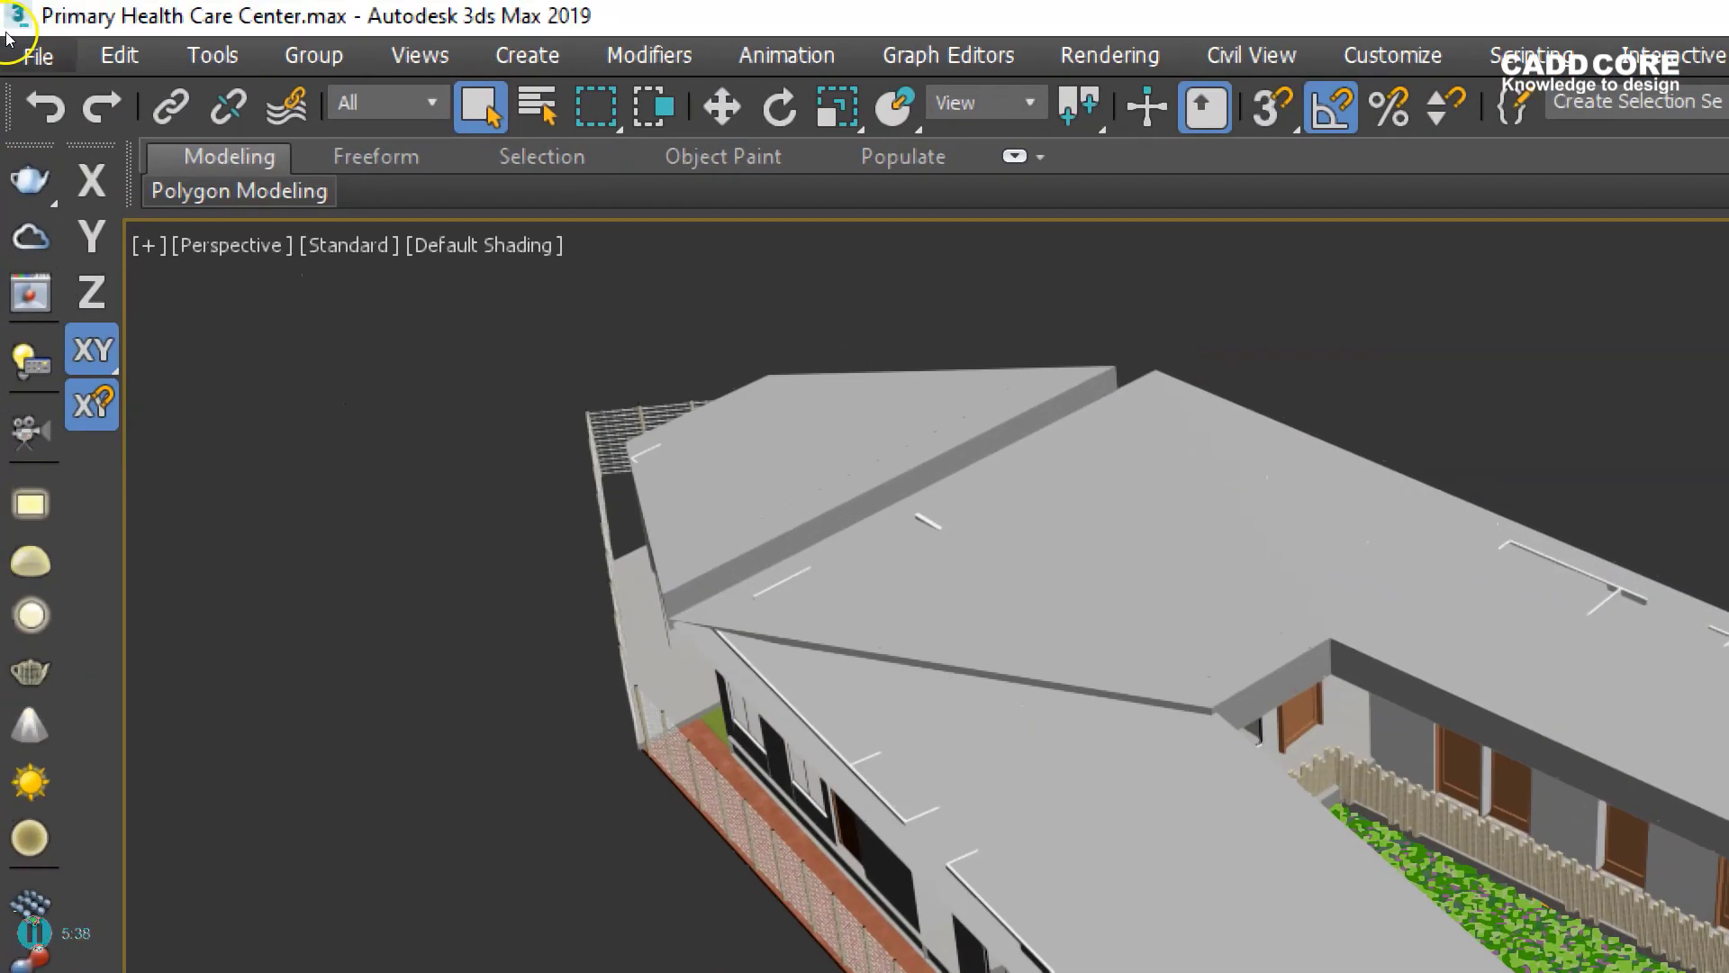
Enable Compress on Save on the Files tab of Preferences and confirm
left_click(11, 43)
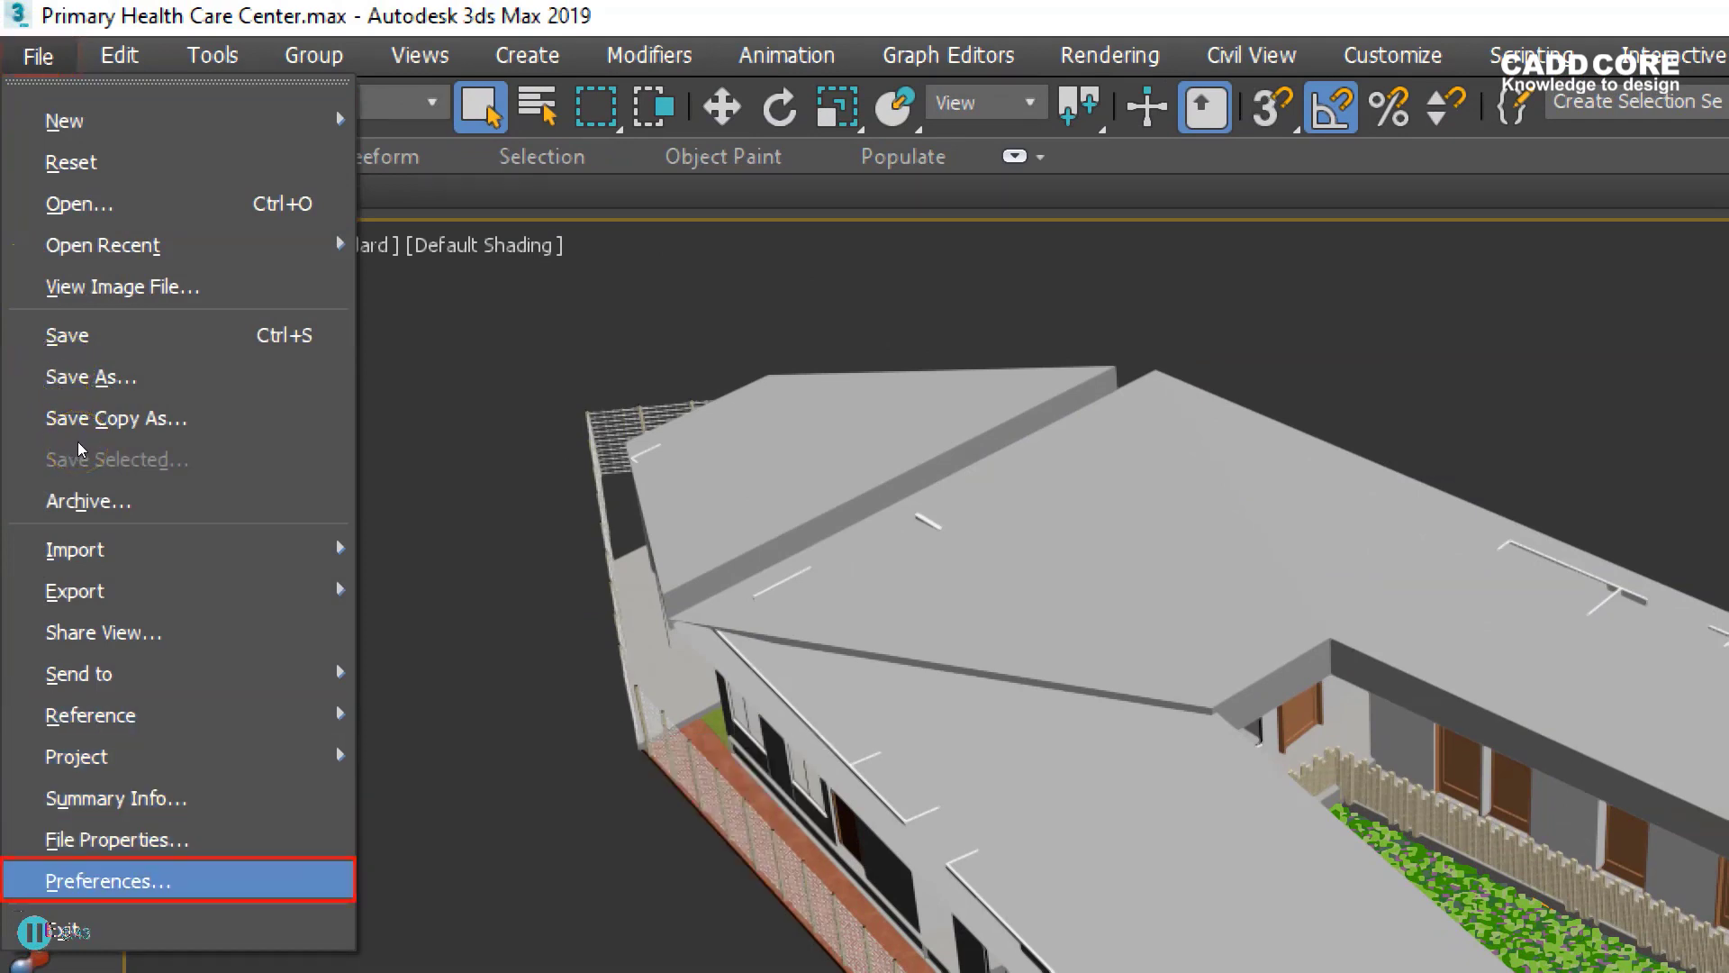
key("Return")
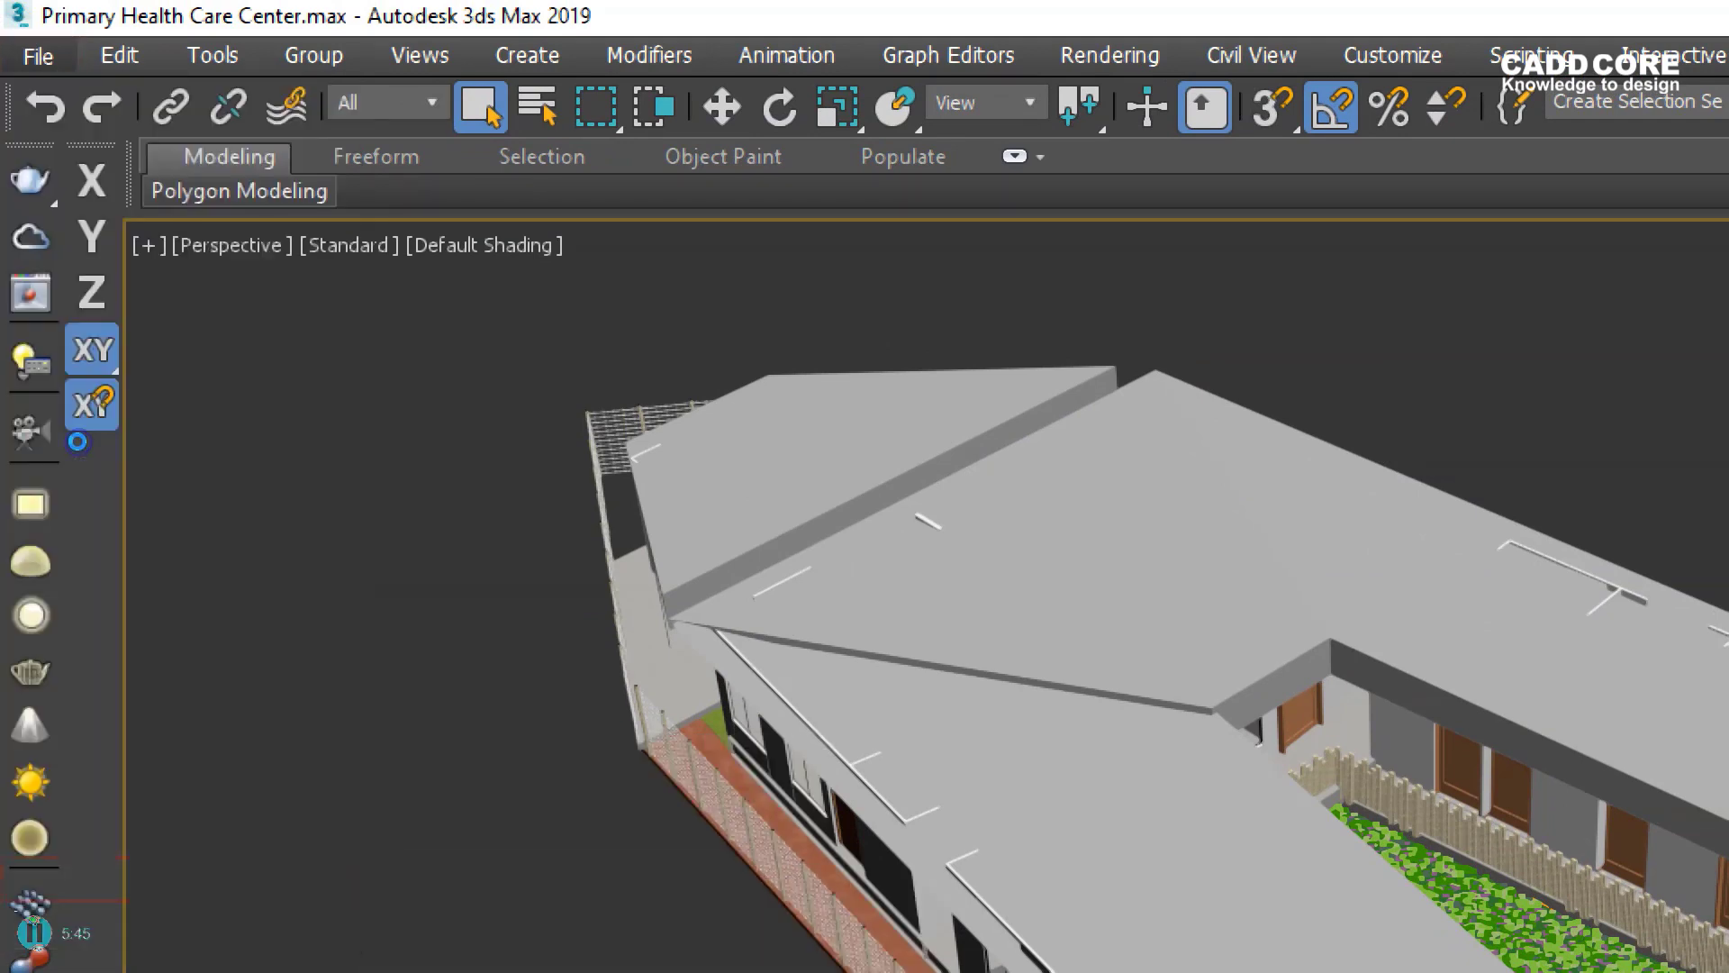
left_click(203, 420)
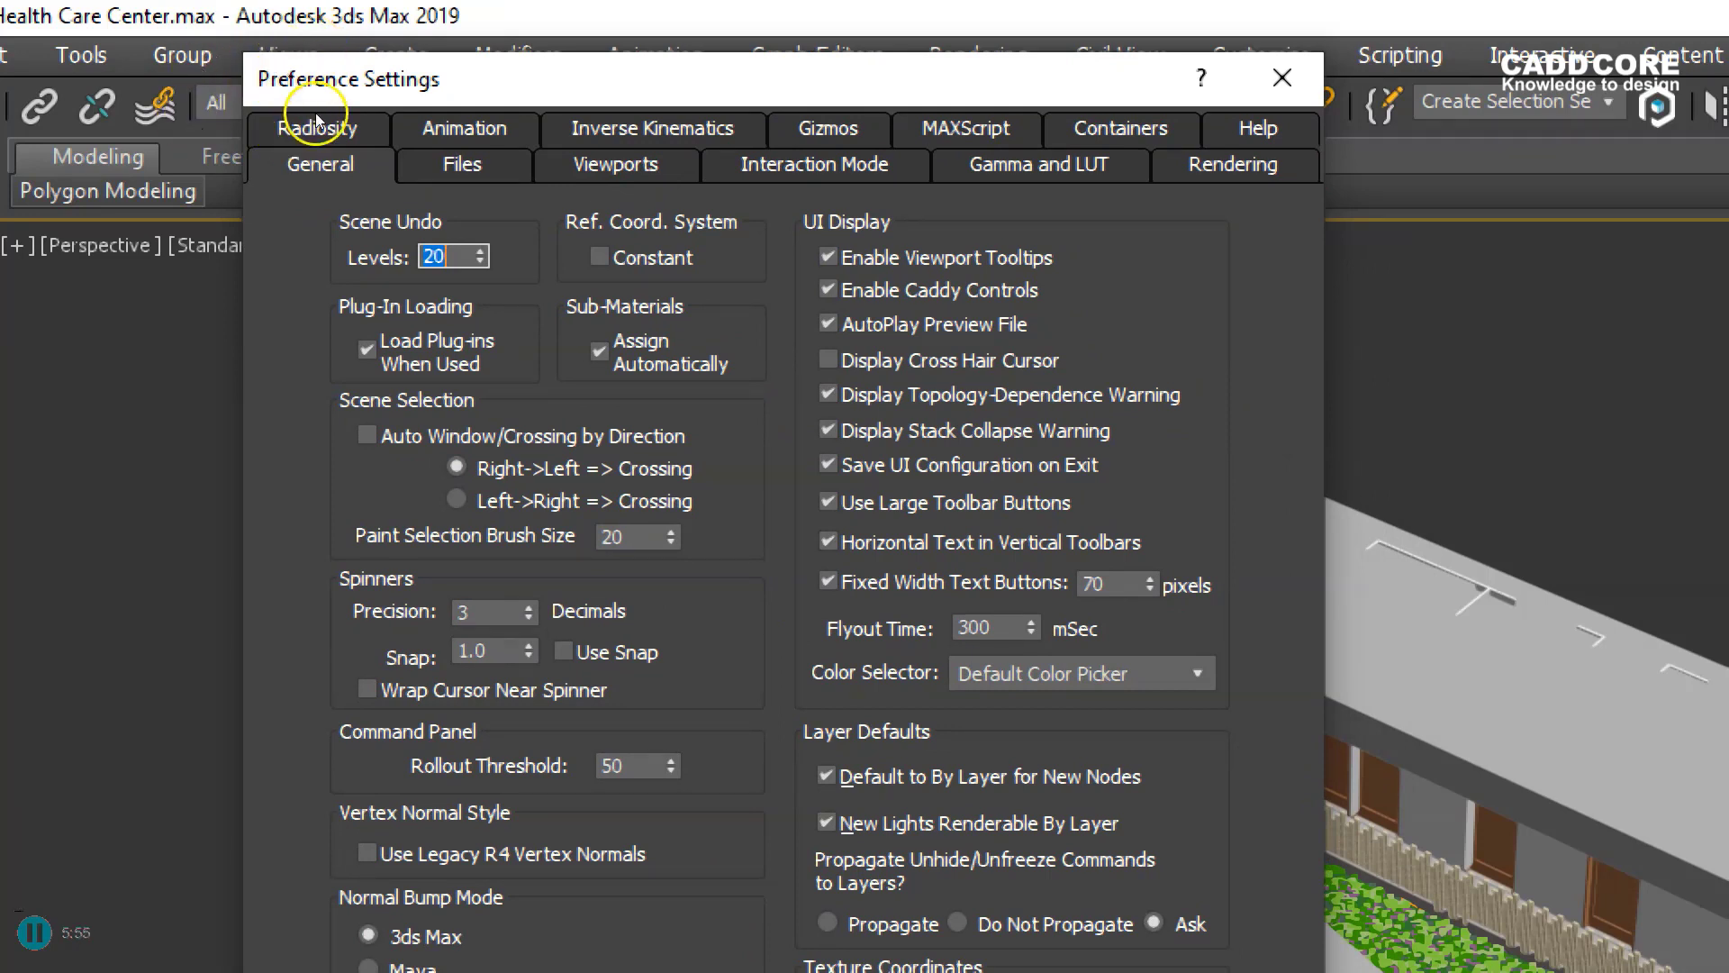
left_click(269, 93)
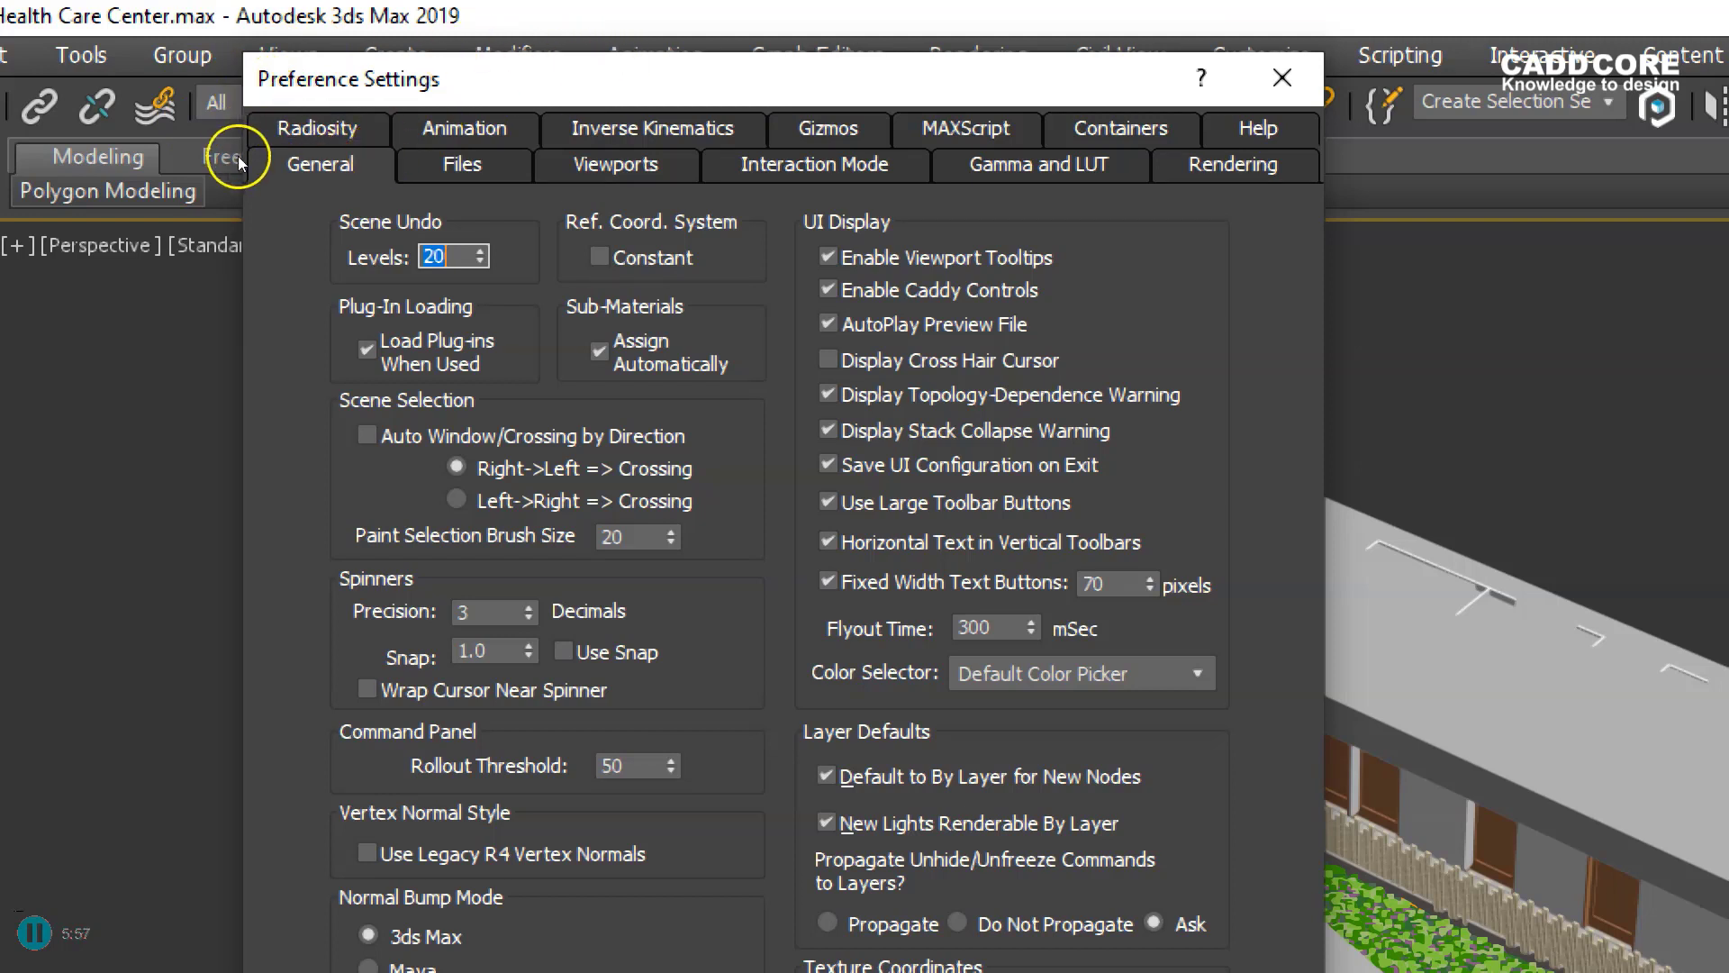
left_click(205, 96)
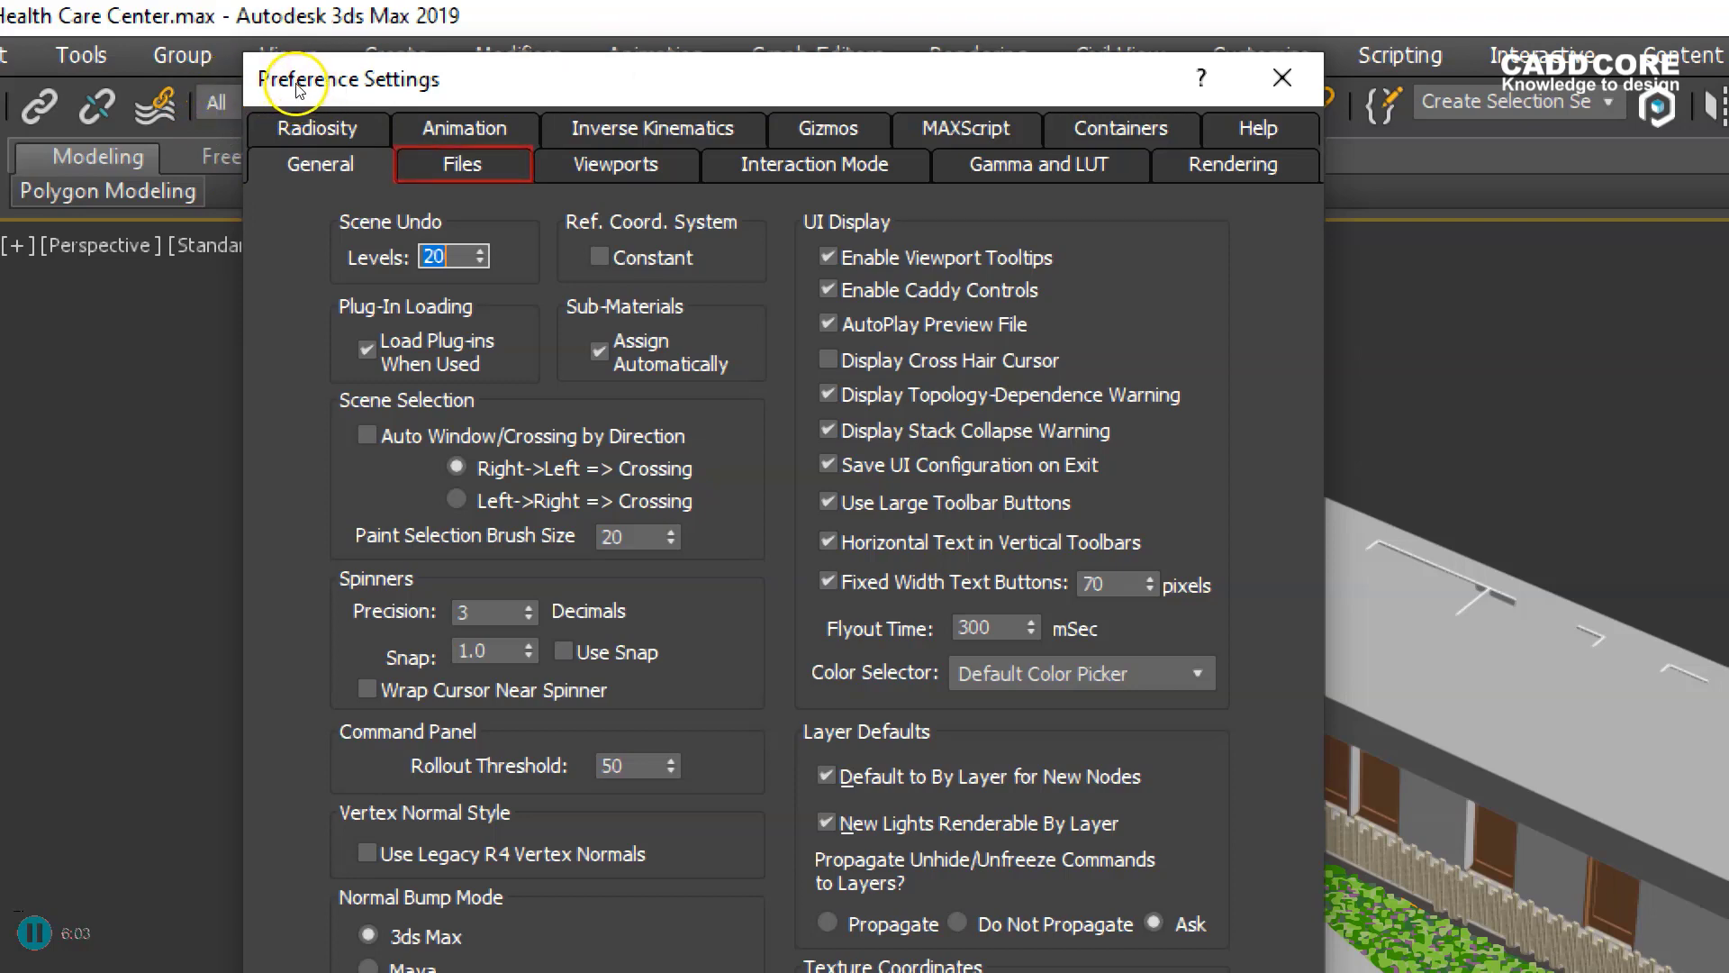
key("ctrl+Tab")
left_click(261, 170)
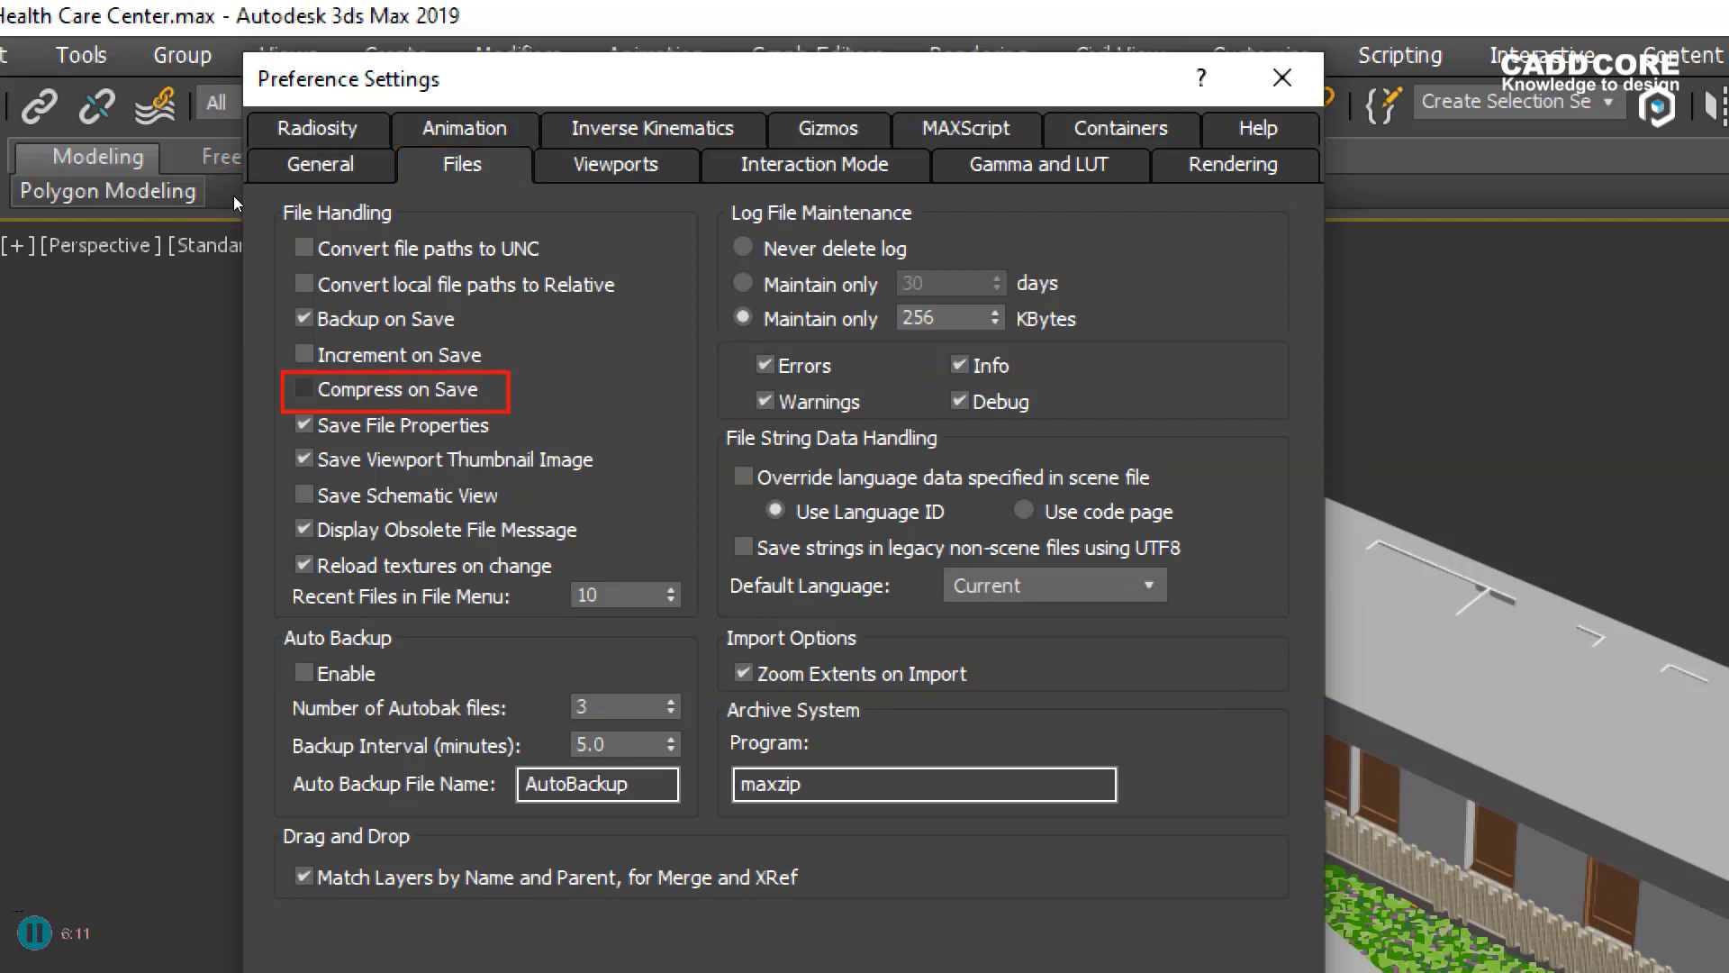
left_click(304, 388)
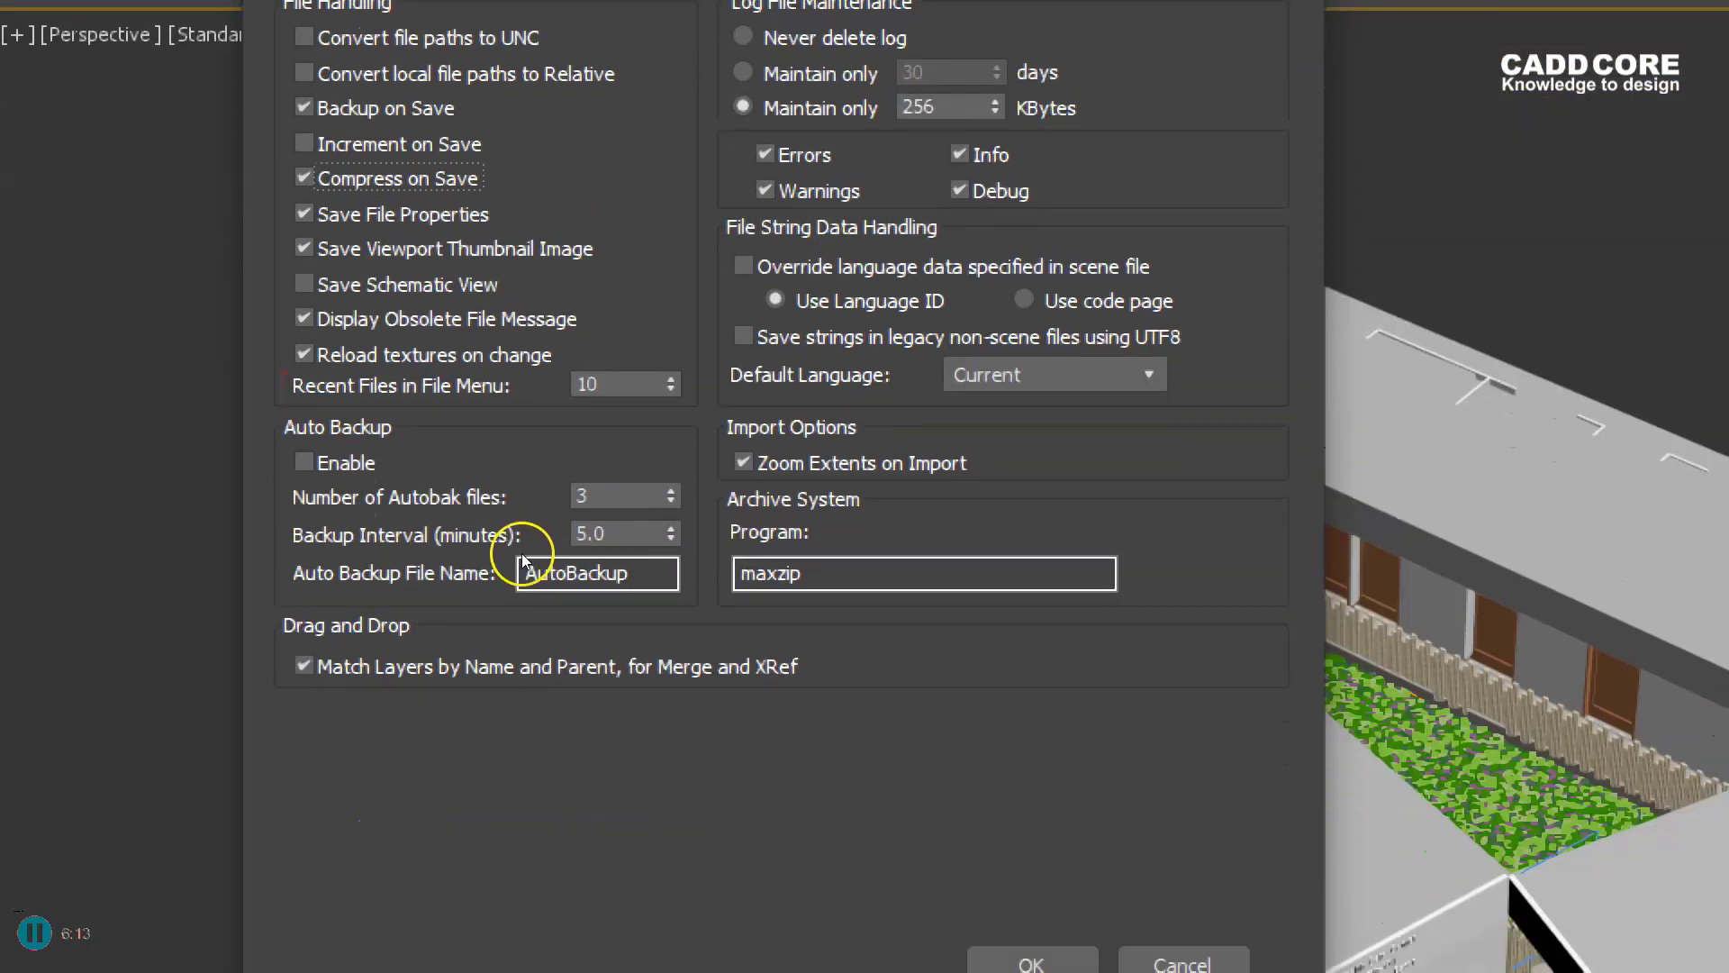
key("Return")
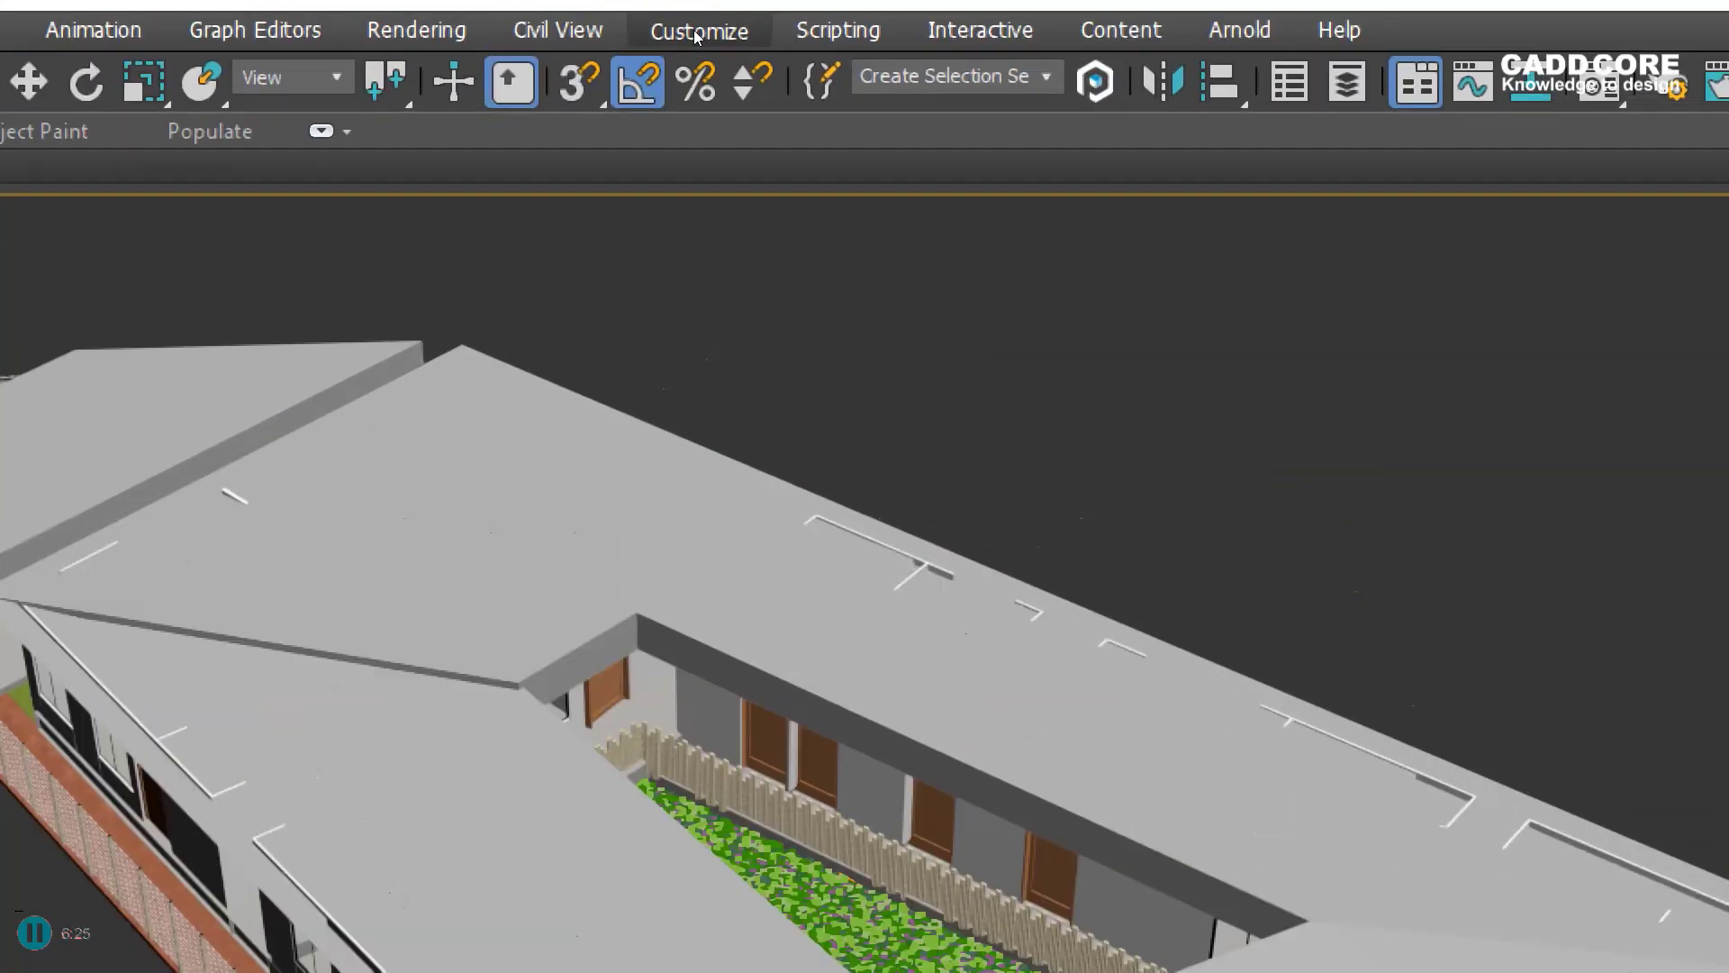
left_click(696, 34)
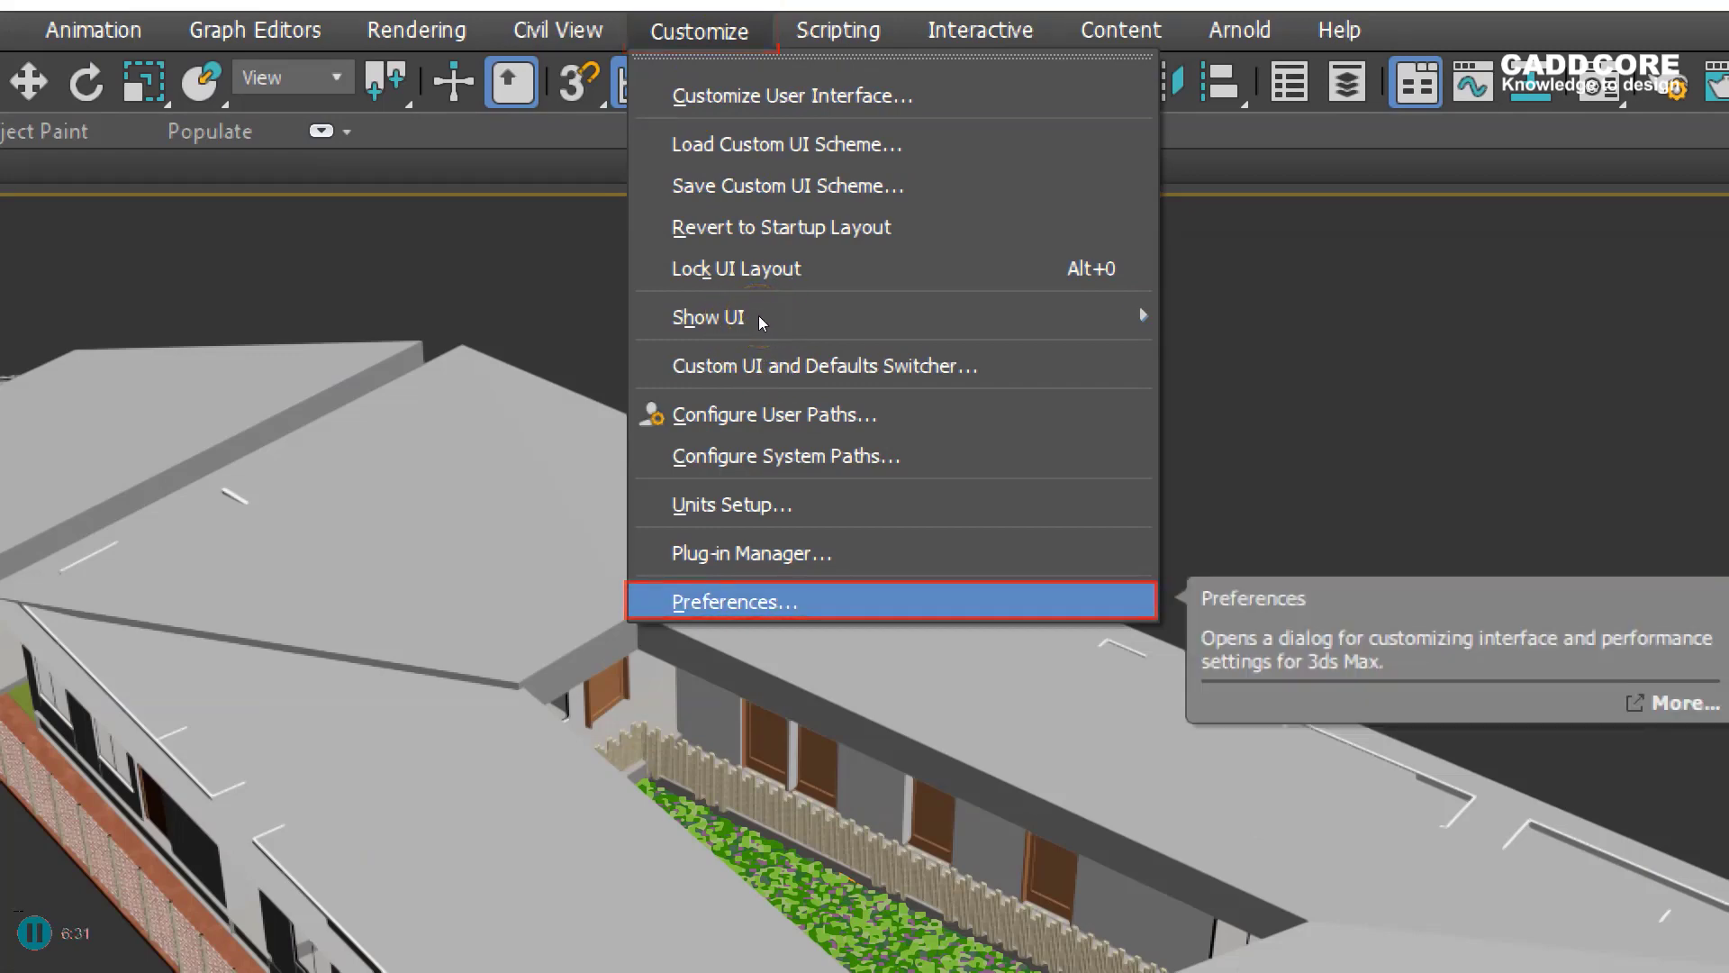
key("Return")
left_click(785, 190)
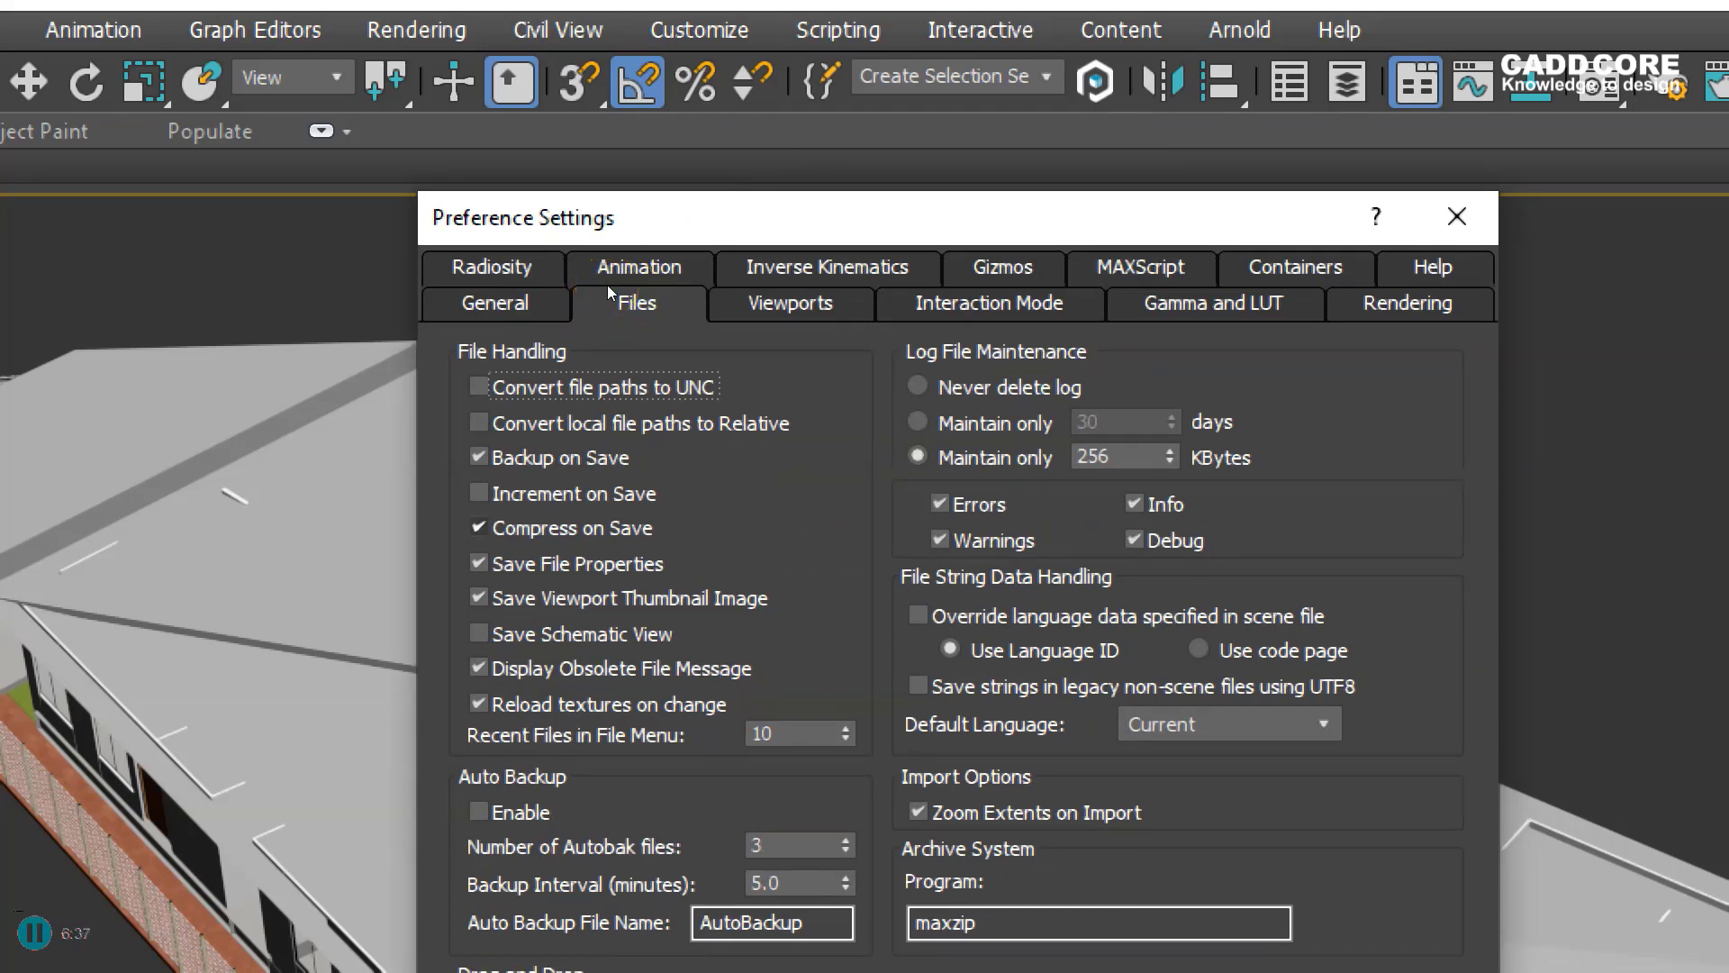
left_click(613, 267)
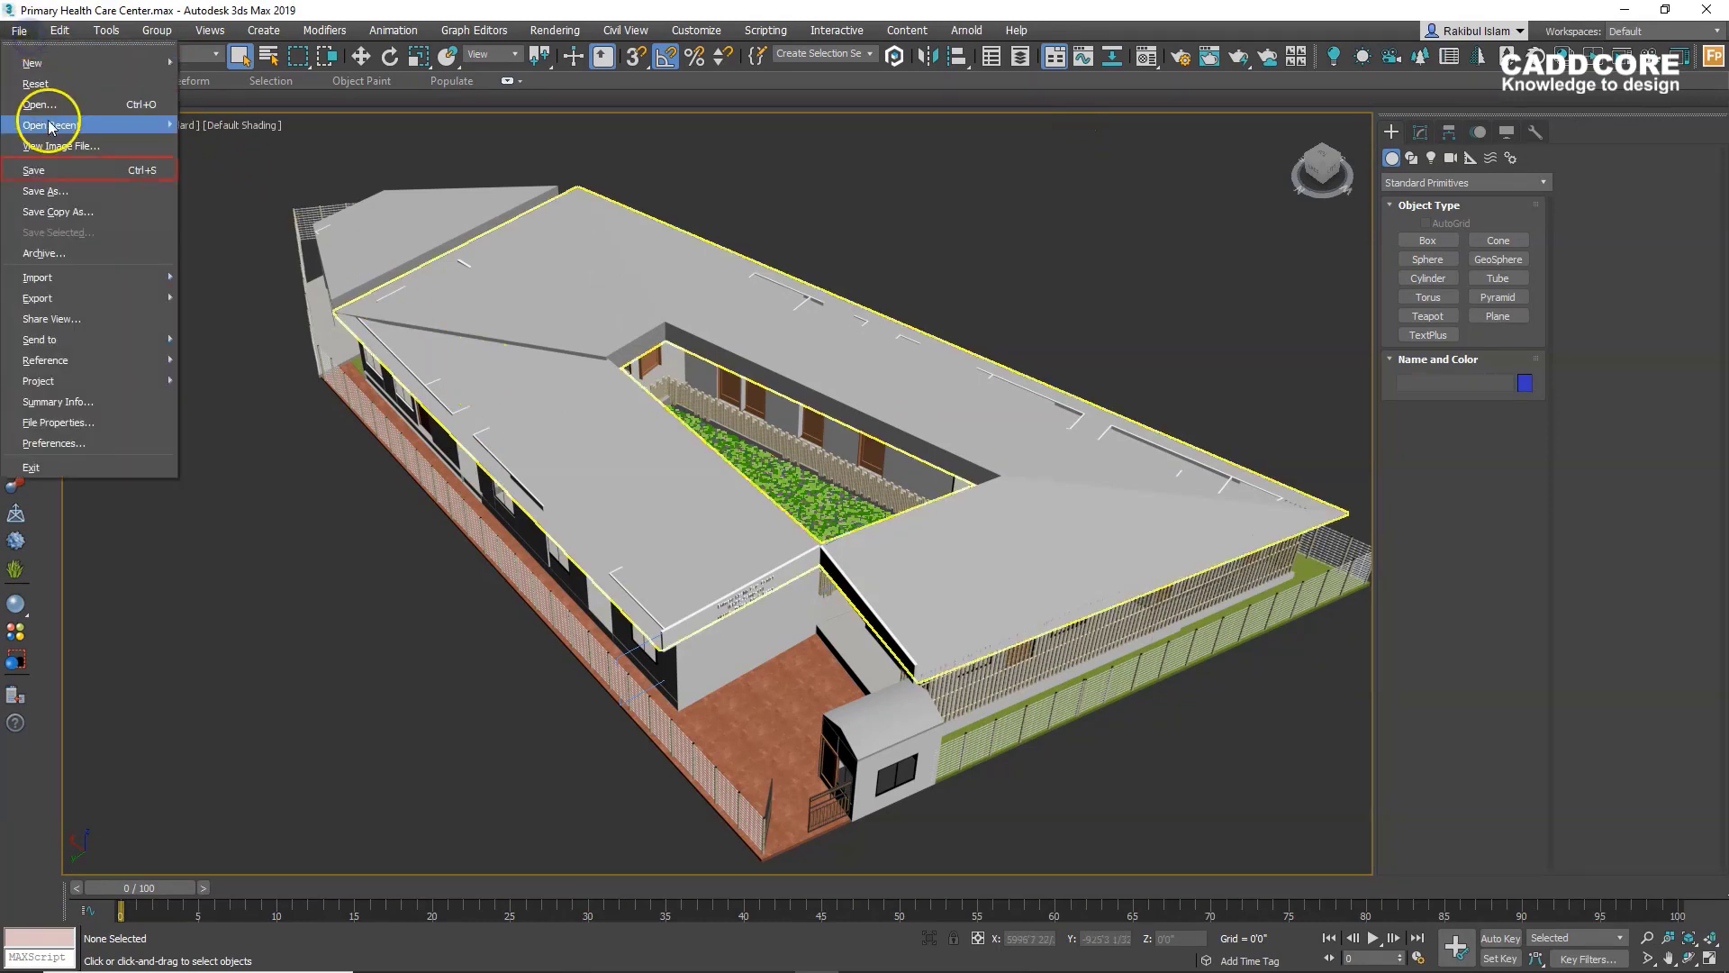
Save the scene compressed, then return to the Project - 16 folder window
left_click(60, 176)
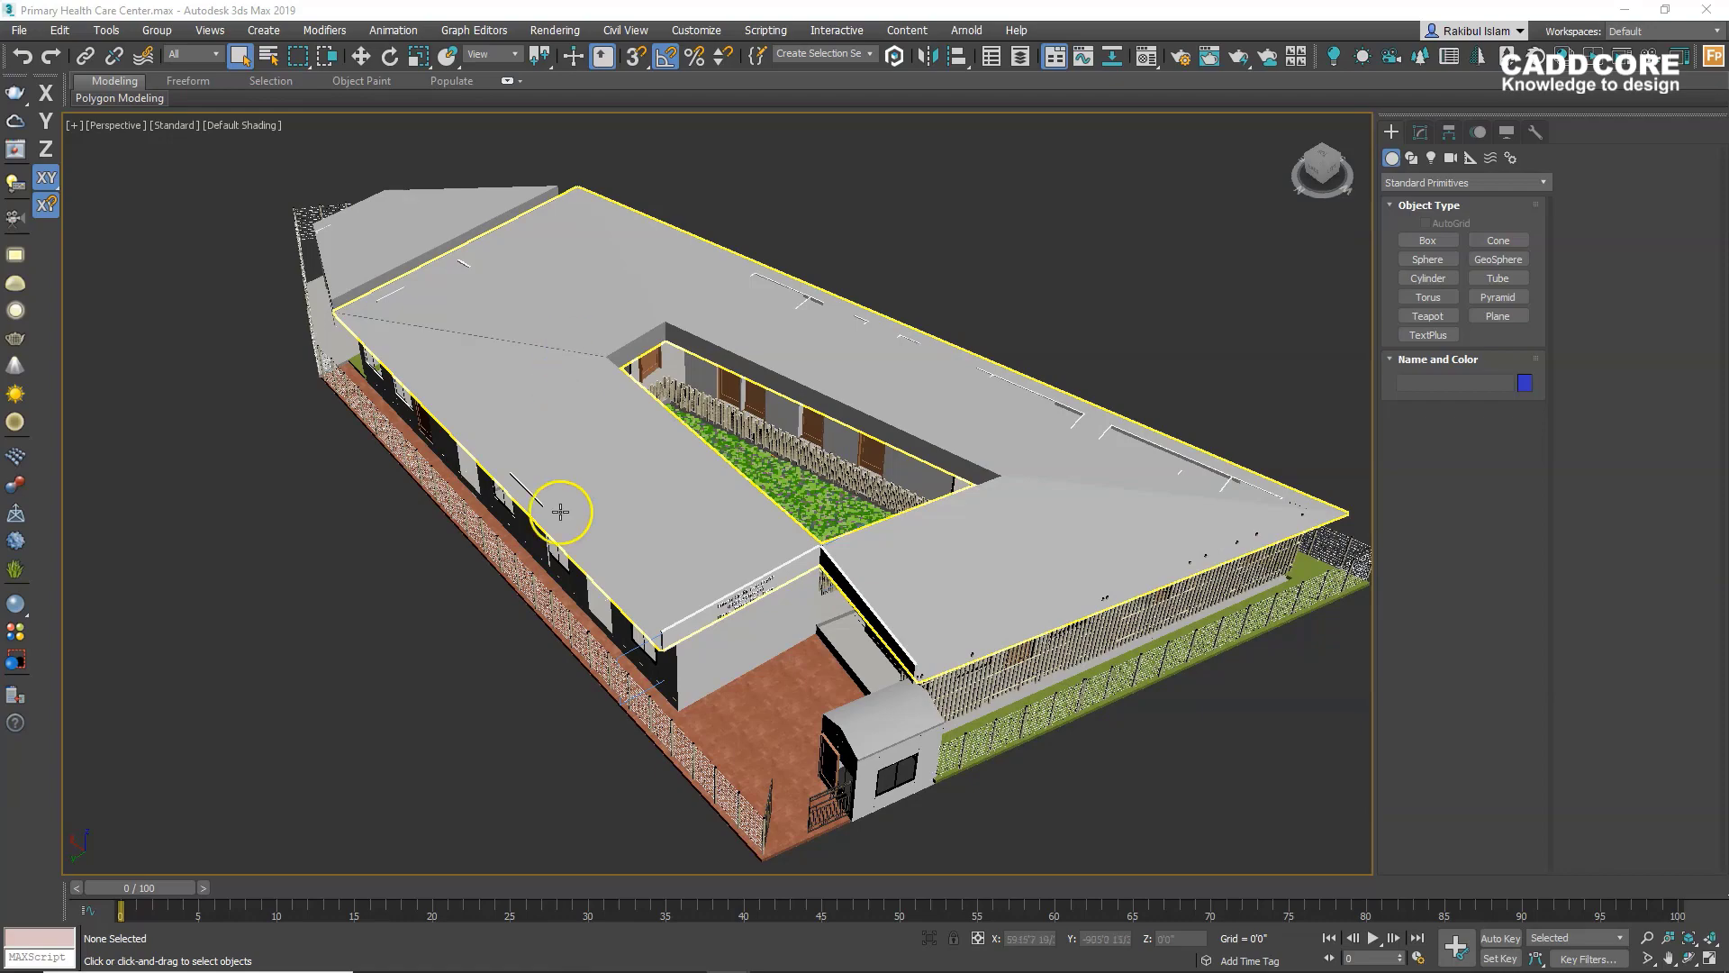
left_click(511, 953)
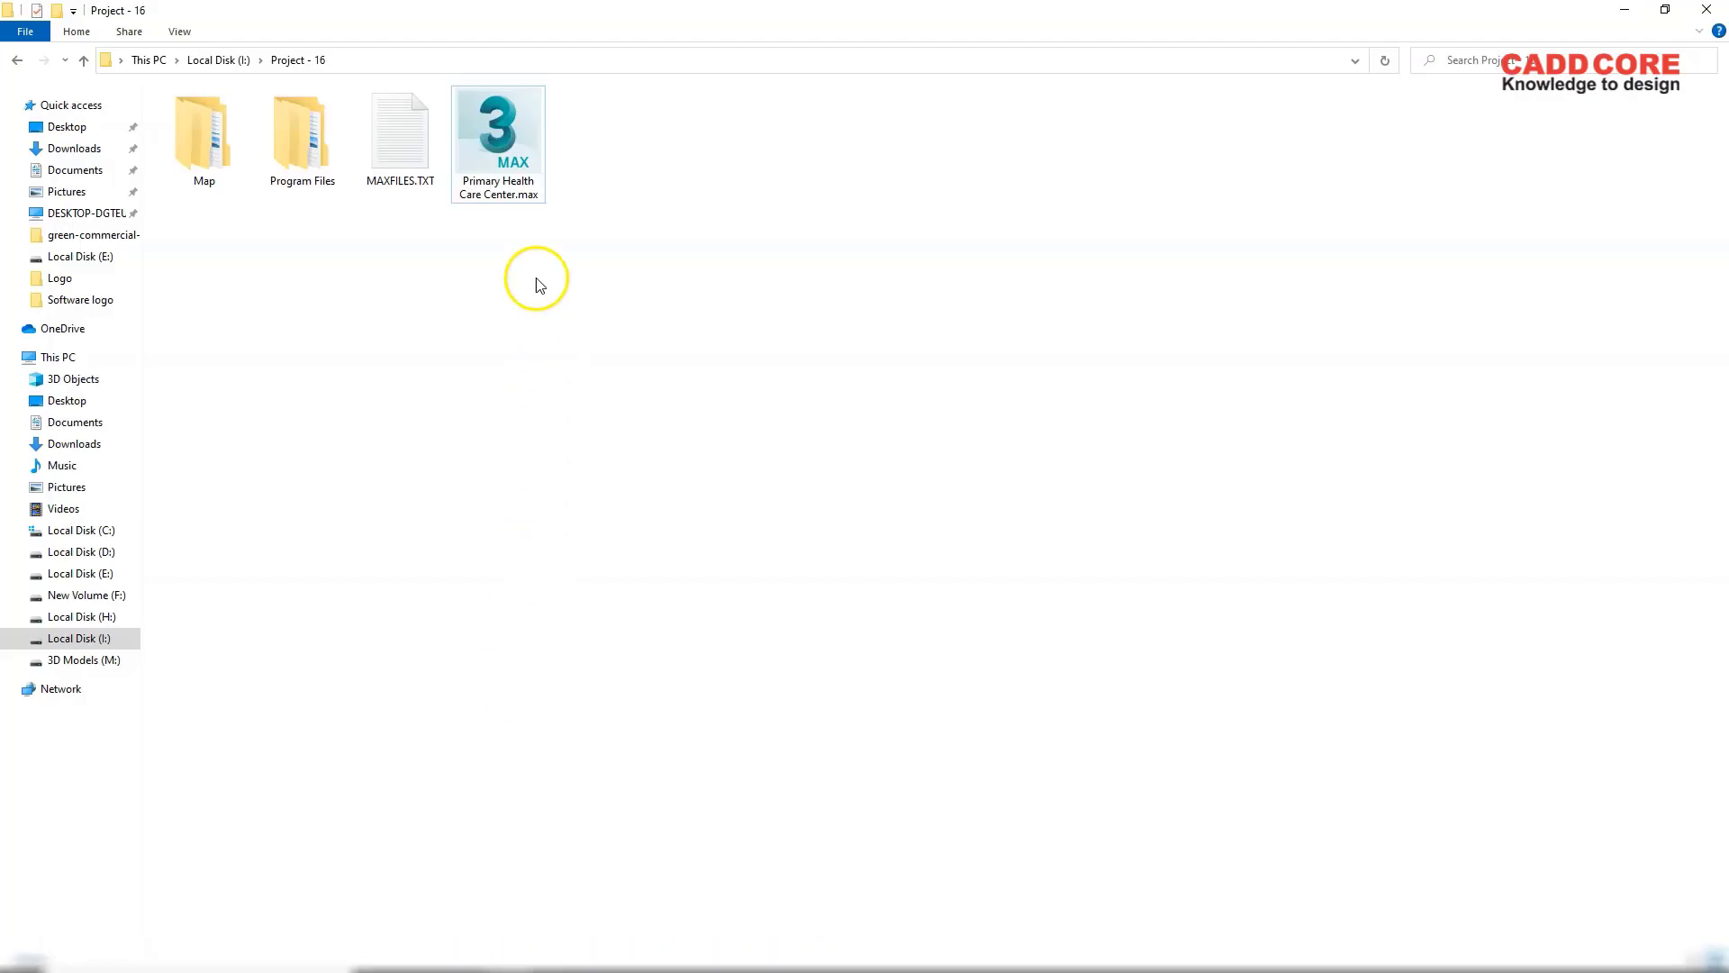
Refresh the folder and check the .max file's Properties, now showing 25.7 MB
right_click(730, 205)
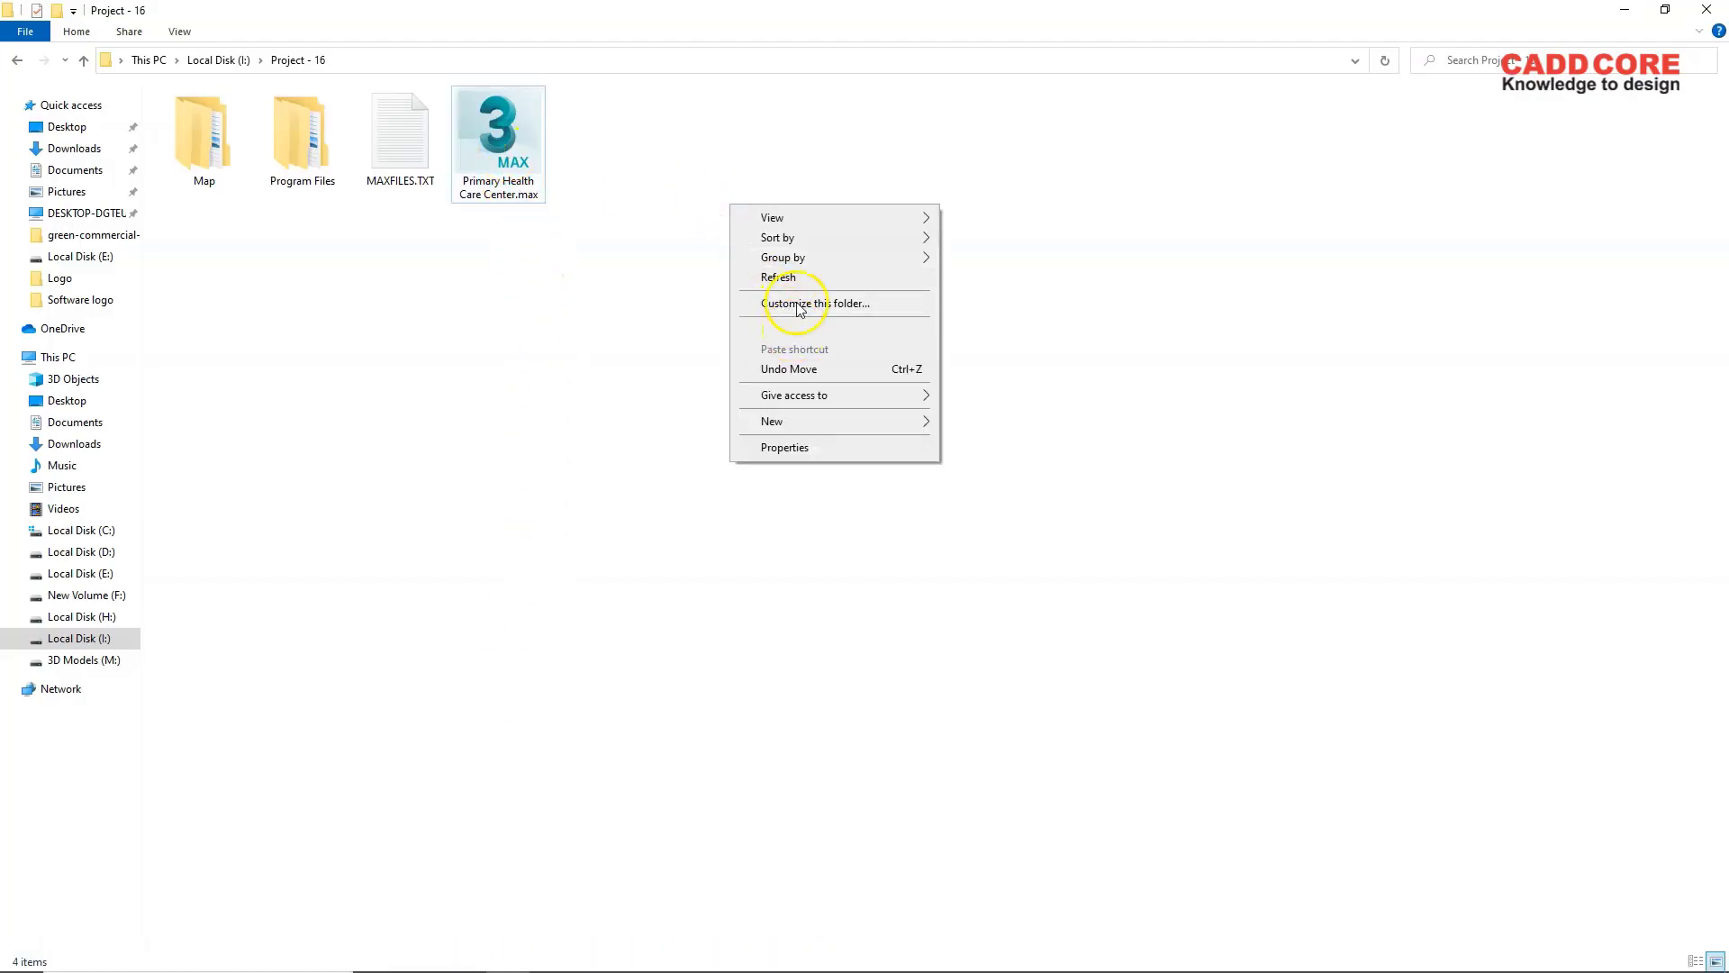
left_click(793, 277)
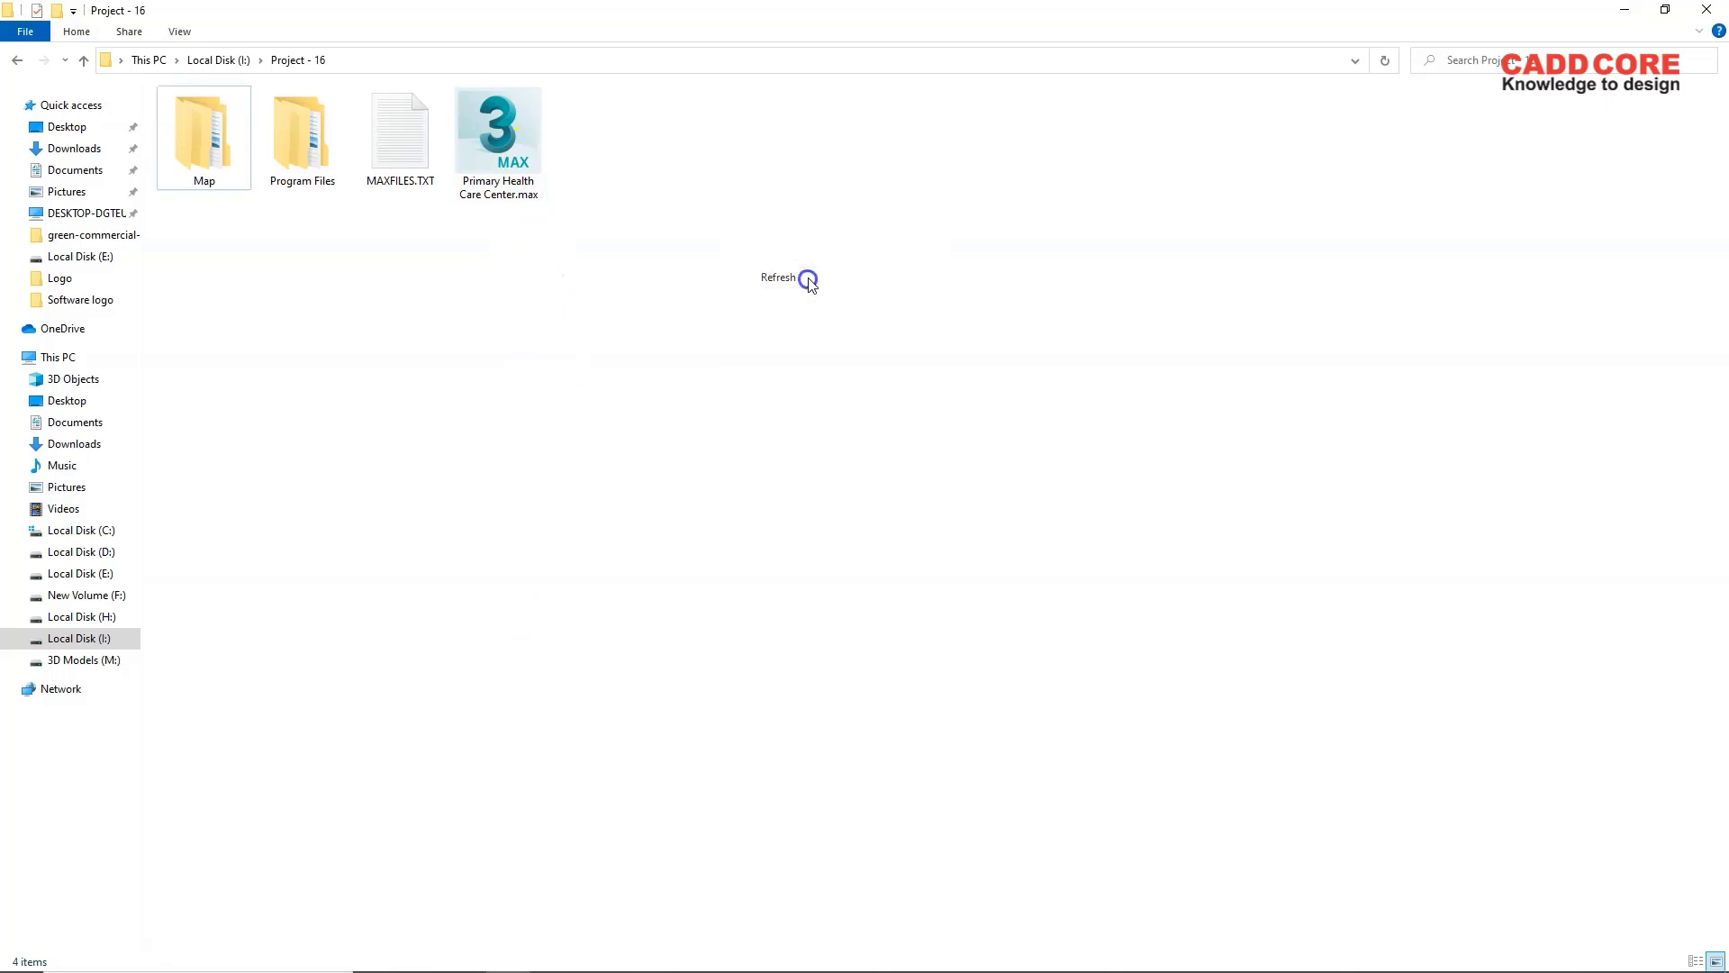
right_click(510, 150)
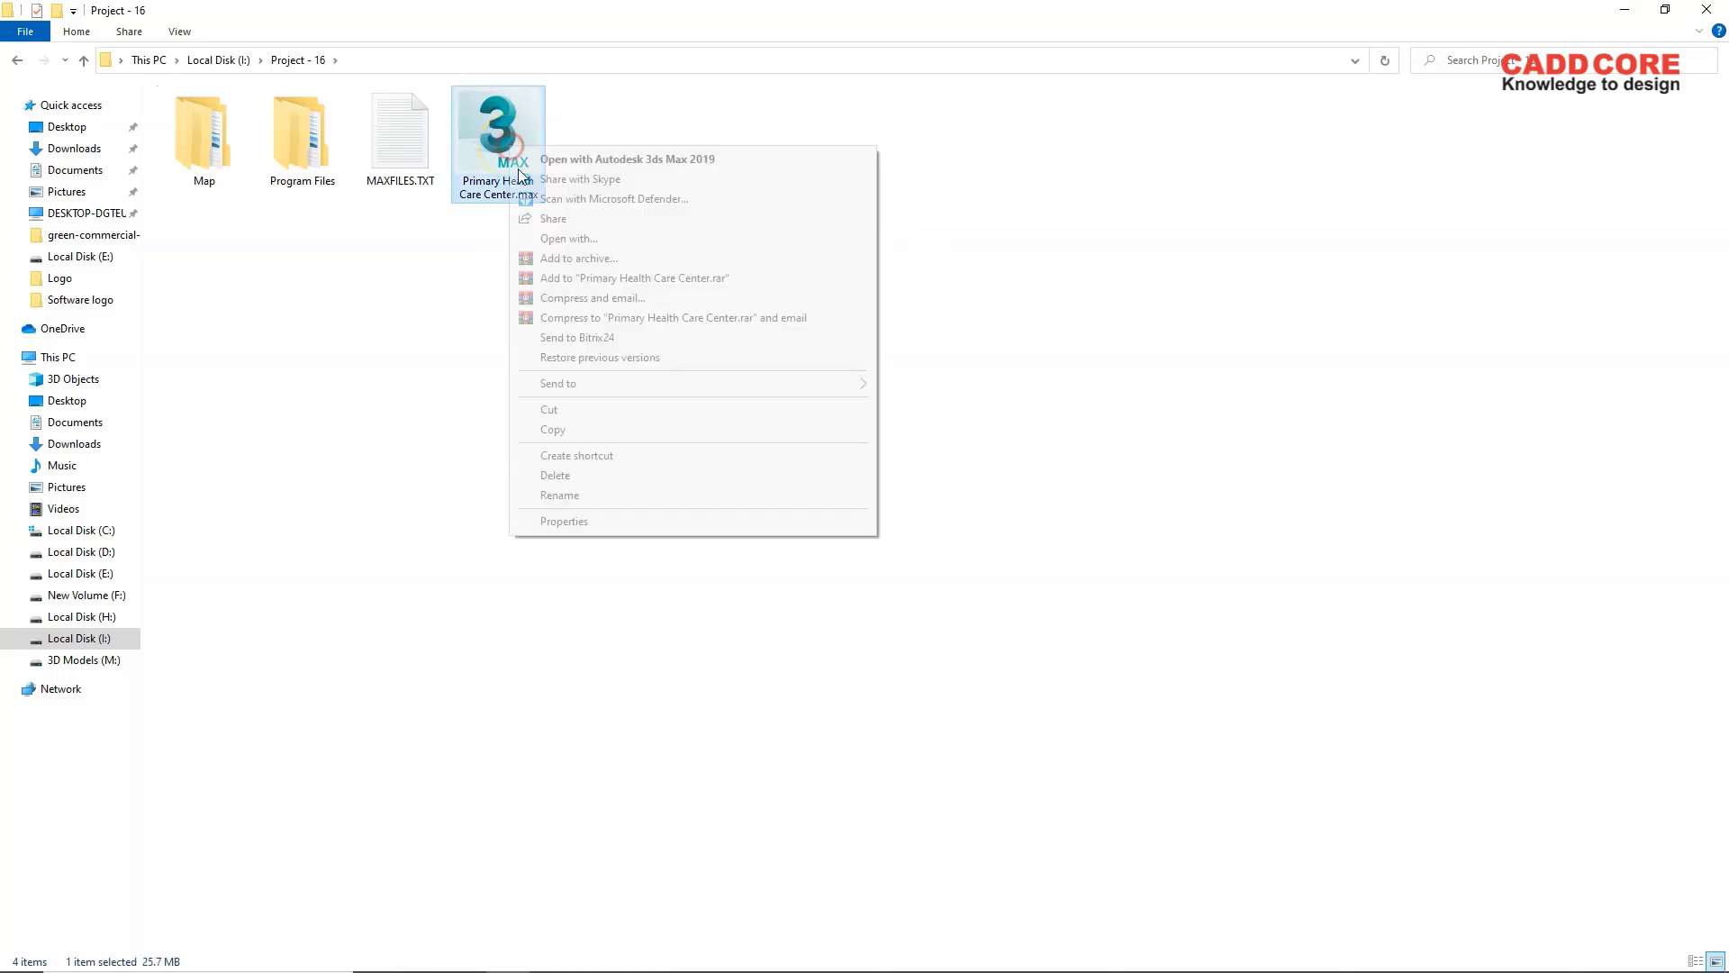
left_click(641, 520)
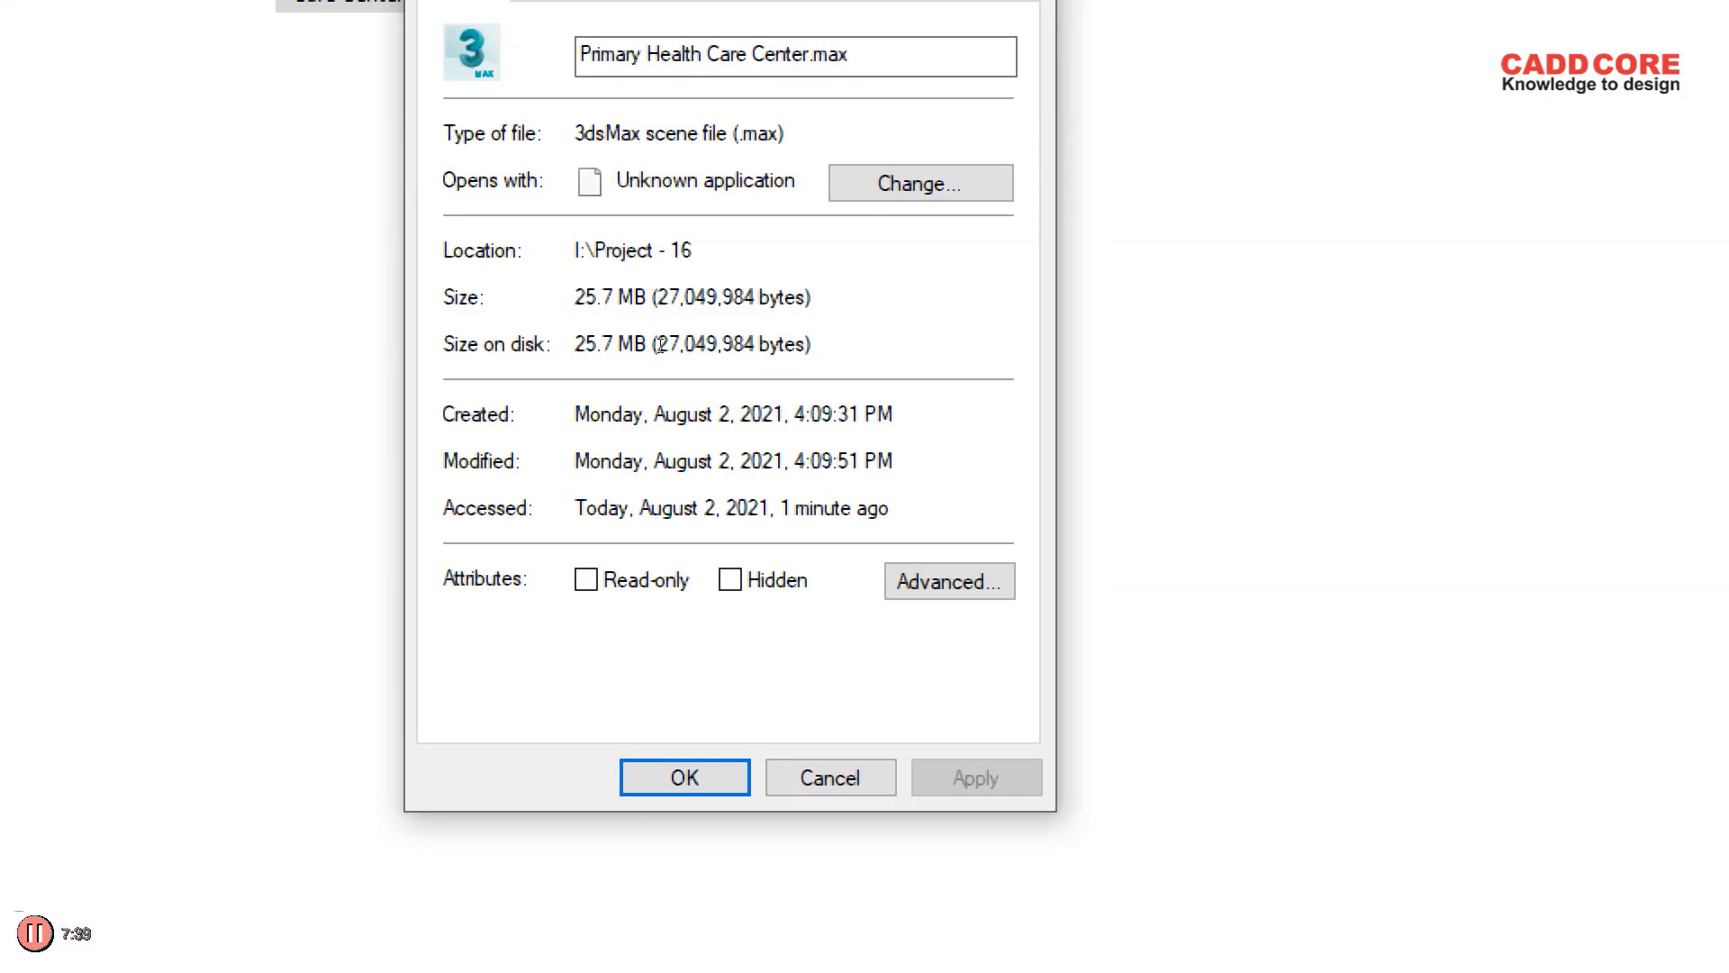
left_click(688, 320)
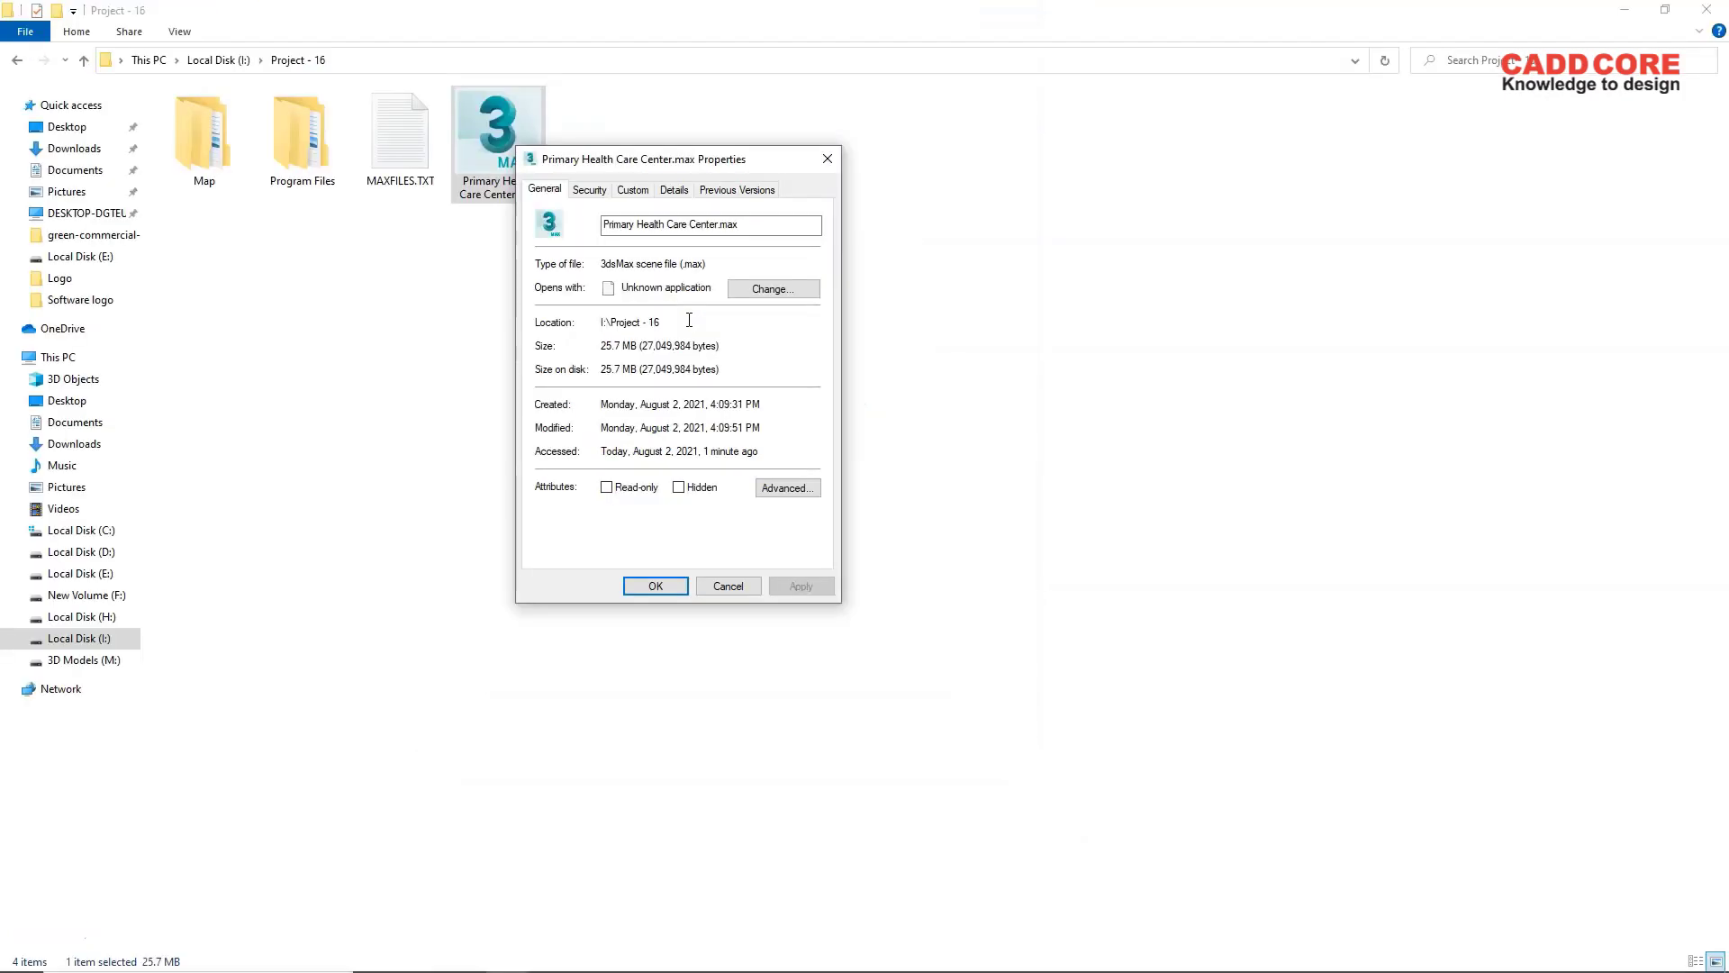
left_click(827, 158)
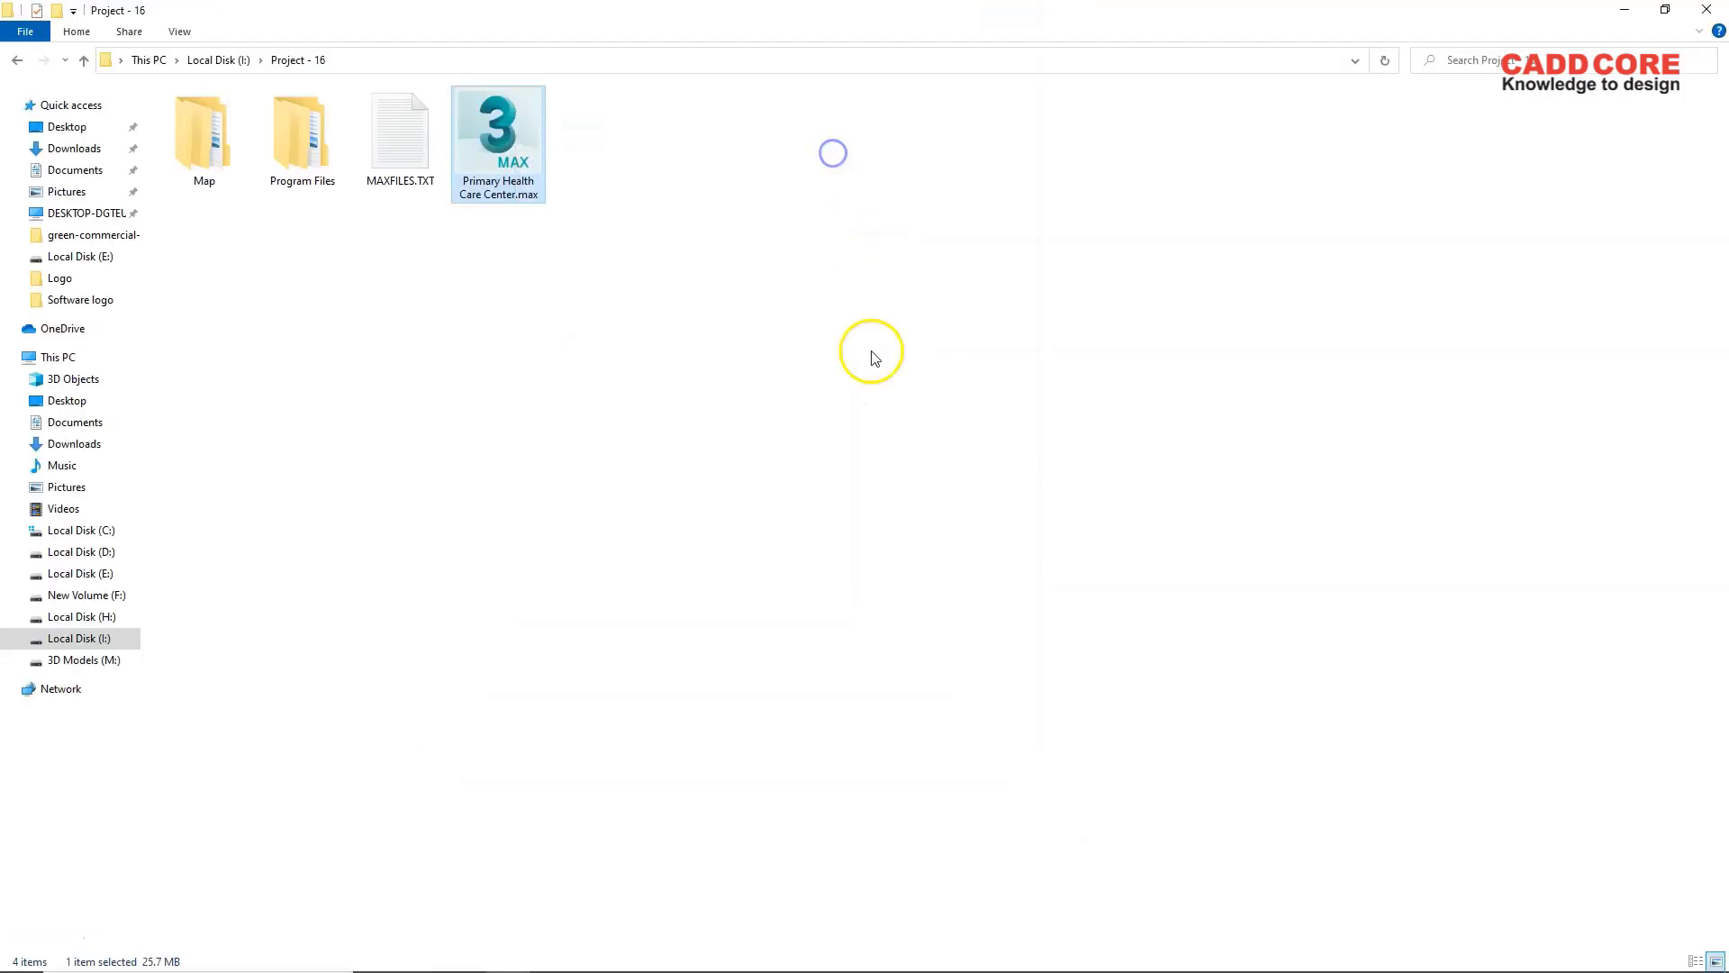